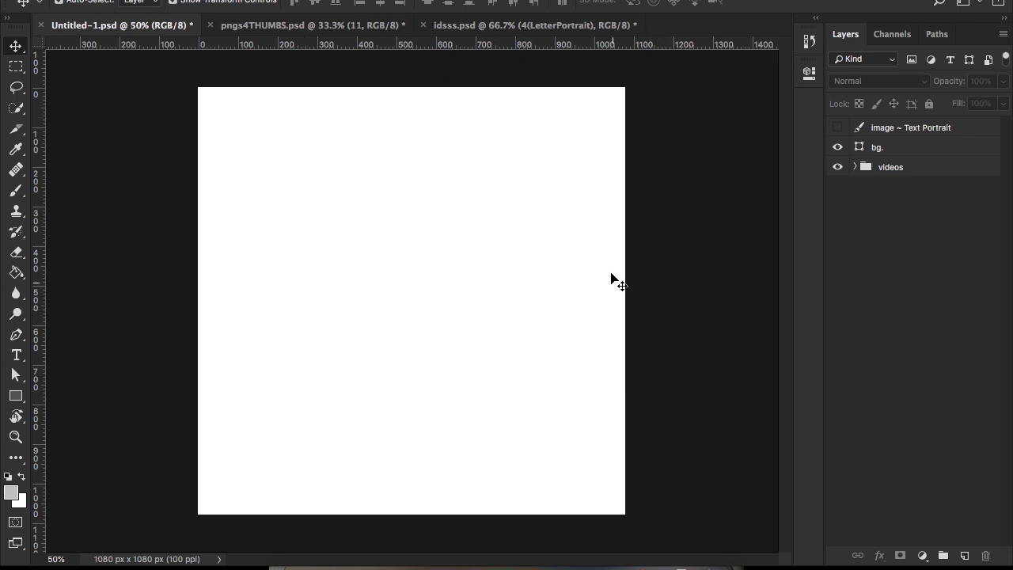
Select the bg. layer and place a horizontal and a vertical guide crossing at the centre of the canvas.
{"action": "left_click", "coordinate": [885, 151]}
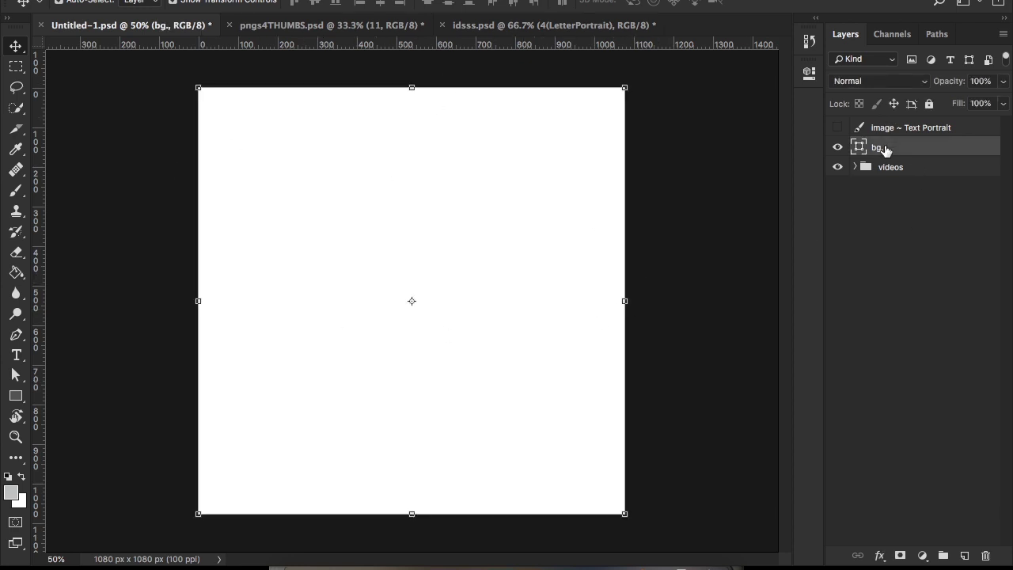
{"action": "left_click_drag", "start_coordinate": [553, 44], "coordinate": [567, 301]}
{"action": "left_click_drag", "start_coordinate": [43, 239], "coordinate": [411, 274]}
Show the image ~ Text Portrait layer and move the portrait up, horizontally centred, leaving a narrow gap beneath it.
{"action": "left_click", "coordinate": [837, 128]}
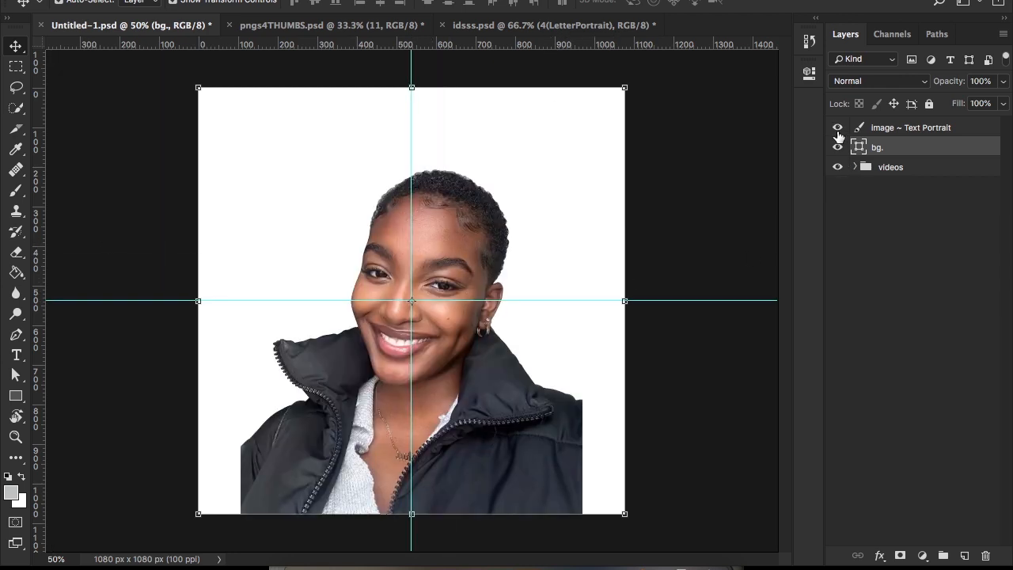
{"action": "left_click", "coordinate": [967, 129]}
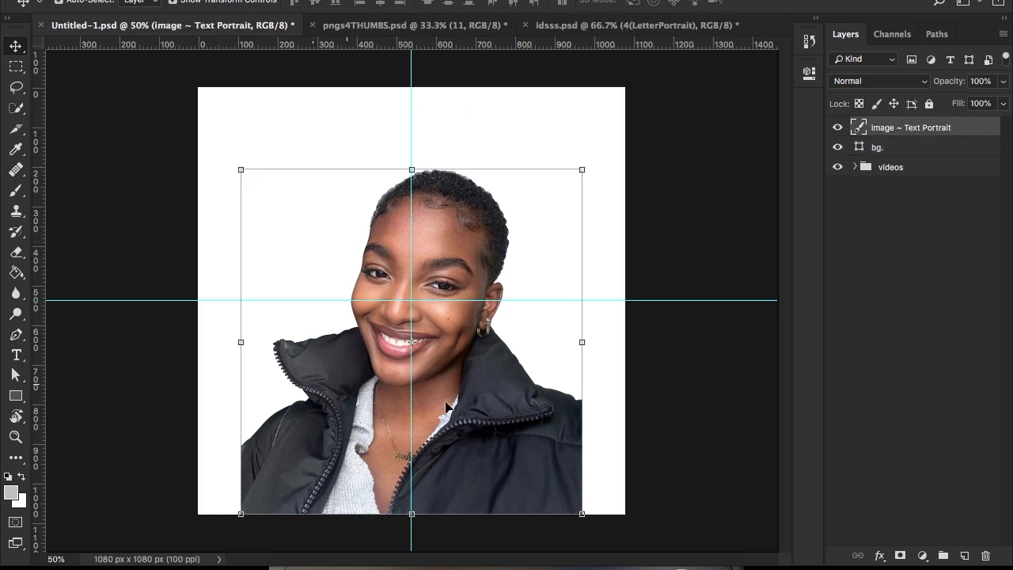
{"action": "left_click_drag", "start_coordinate": [483, 220], "coordinate": [478, 163]}
{"action": "key", "text": "super+z"}
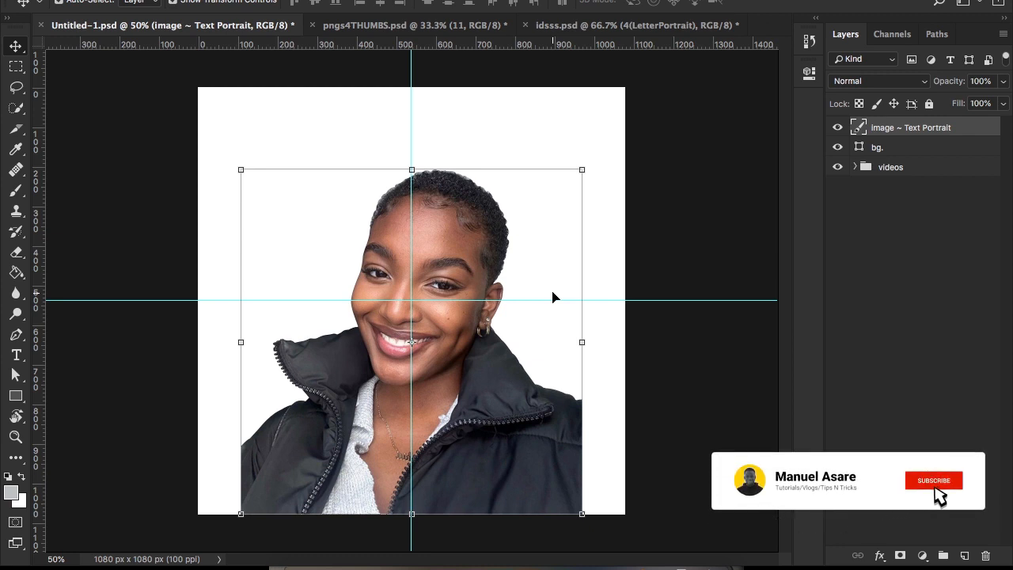
{"action": "left_click_drag", "start_coordinate": [466, 269], "coordinate": [465, 203]}
{"action": "key", "text": "z"}
{"action": "left_click", "coordinate": [391, 284]}
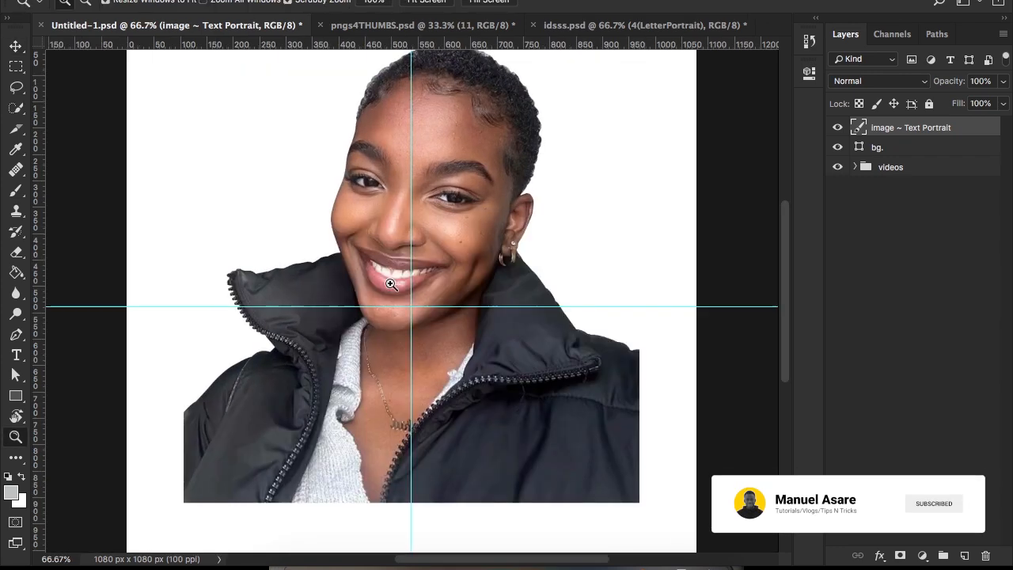
{"action": "left_click", "coordinate": [390, 284]}
{"action": "left_click", "coordinate": [391, 284], "text": "alt"}
{"action": "left_click", "coordinate": [390, 284], "text": "alt"}
{"action": "key", "text": "v"}
{"action": "left_click_drag", "start_coordinate": [399, 277], "coordinate": [468, 231]}
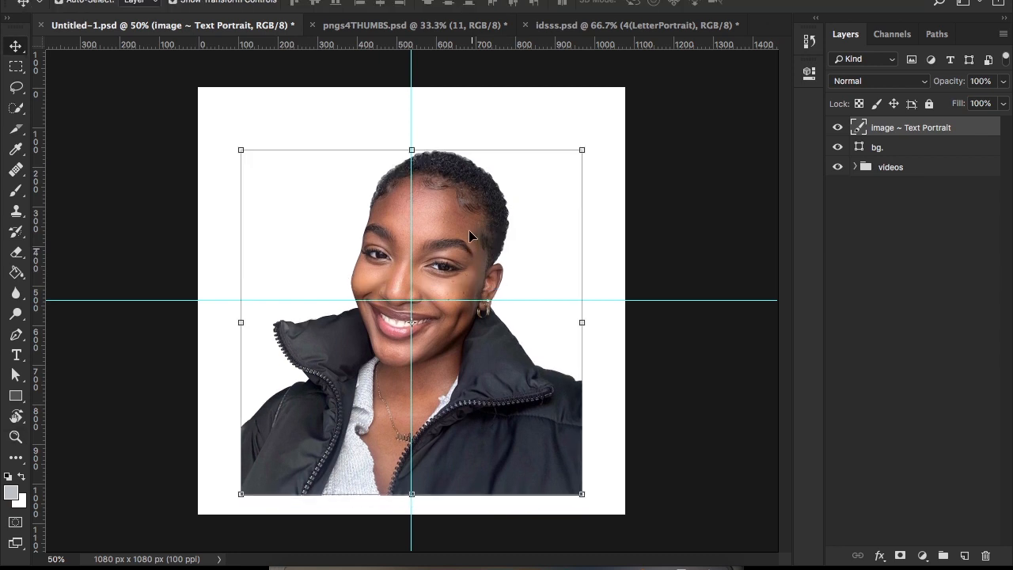
Hide the portrait layer and add horizontal text reading "ALWAY" in Montserrat Black on the upper part of the canvas.
{"action": "left_click", "coordinate": [837, 127]}
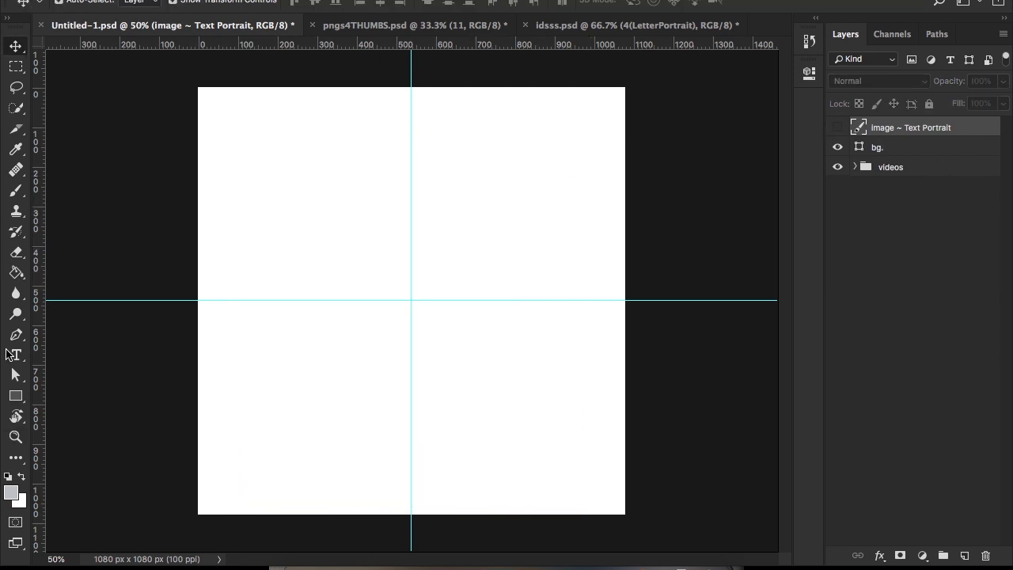
{"action": "left_click", "coordinate": [29, 356]}
{"action": "left_click", "coordinate": [23, 355]}
{"action": "left_click", "coordinate": [73, 353]}
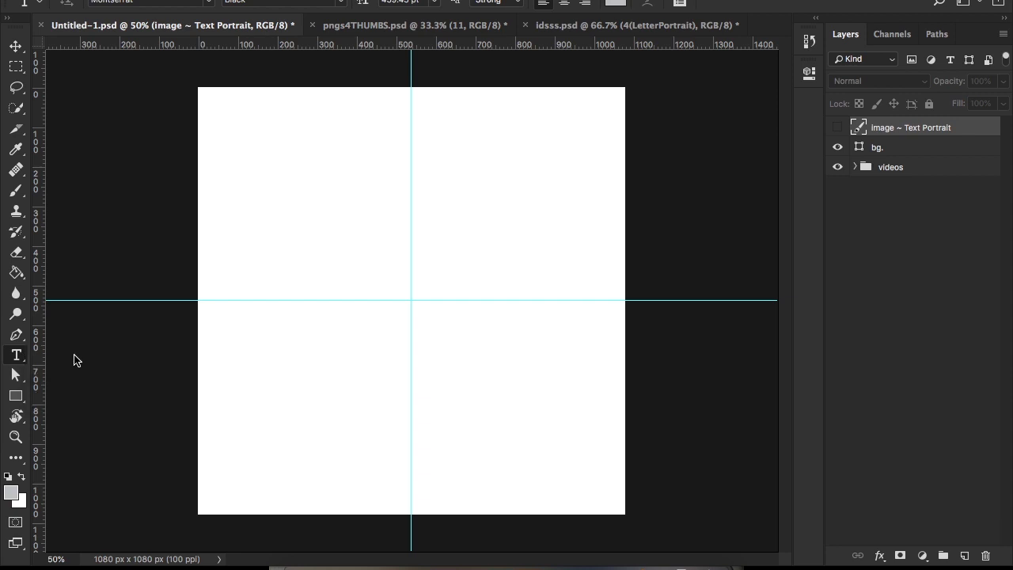
{"action": "left_click", "coordinate": [444, 211]}
{"action": "type", "text": "A"}
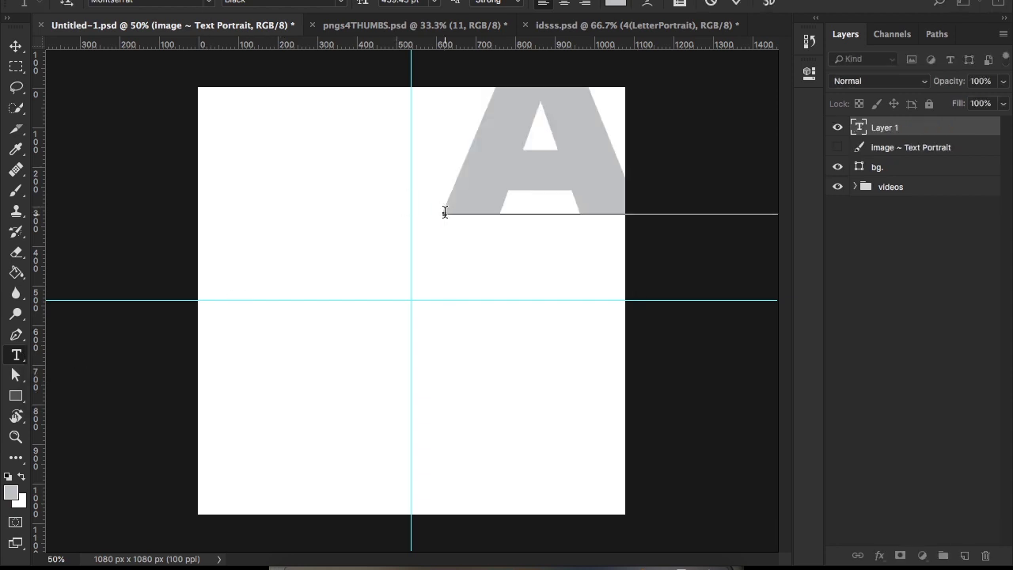
Reduce the text size to 67.43 pt and move the text so its left edge starts at the vertical guide.
{"action": "key", "text": "ctrl+a"}
{"action": "left_click_drag", "start_coordinate": [362, 3], "coordinate": [65, 48]}
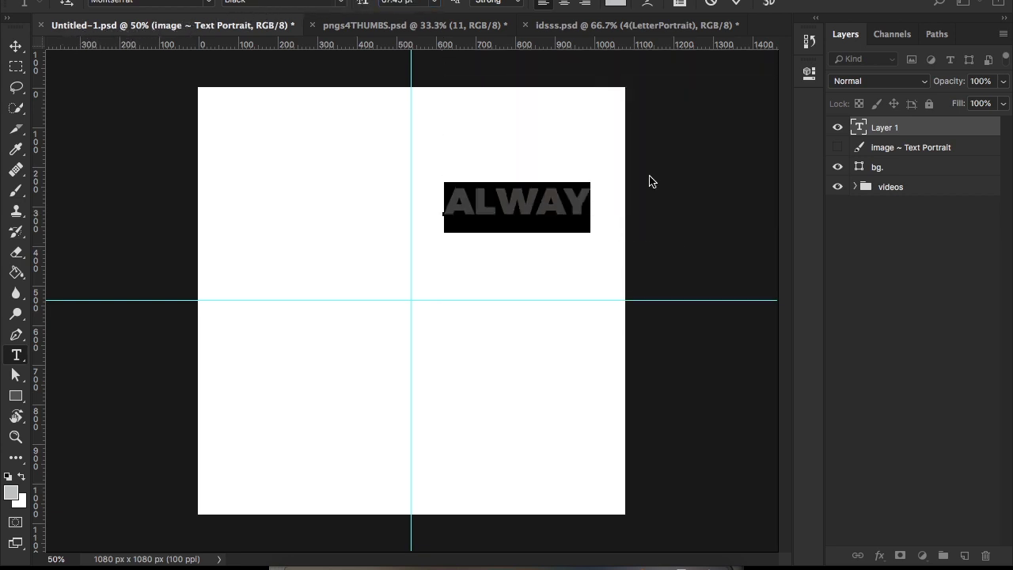
{"action": "left_click", "coordinate": [736, 3]}
{"action": "key", "text": "v"}
{"action": "left_click_drag", "start_coordinate": [554, 198], "coordinate": [552, 222]}
Extend the text to read "ALWAYS", "GIVE" and "A SMILE" on three separate lines.
{"action": "key", "text": "r"}
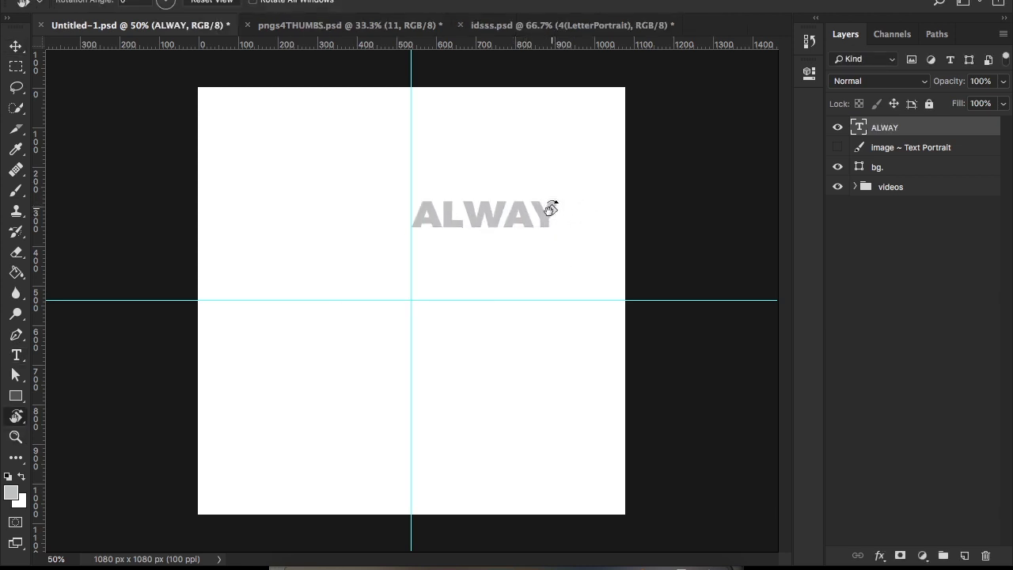
{"action": "key", "text": "t"}
{"action": "left_click", "coordinate": [552, 208]}
{"action": "type", "text": "S "}
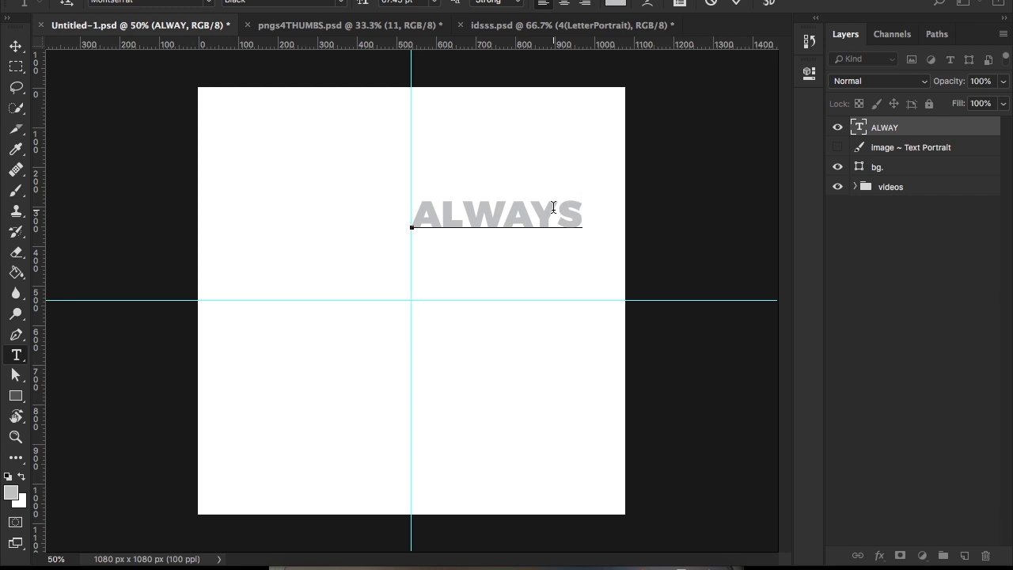
{"action": "type", "text": "GIVE"}
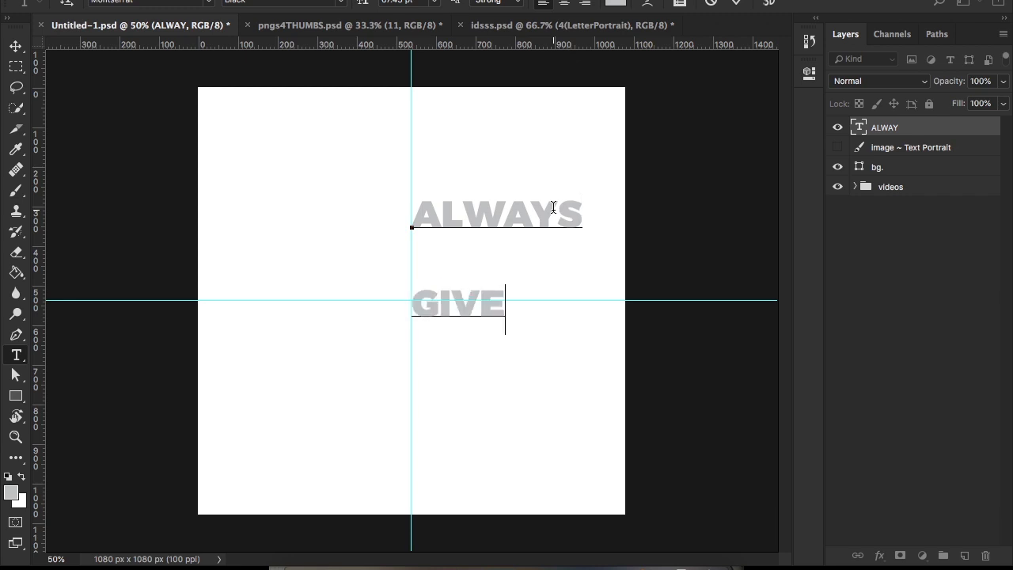
{"action": "key", "text": "Return"}
{"action": "type", "text": "A SMILE"}
Set the leading of the whole three-line text to 73.18 pt and commit the text.
{"action": "key", "text": "super+a"}
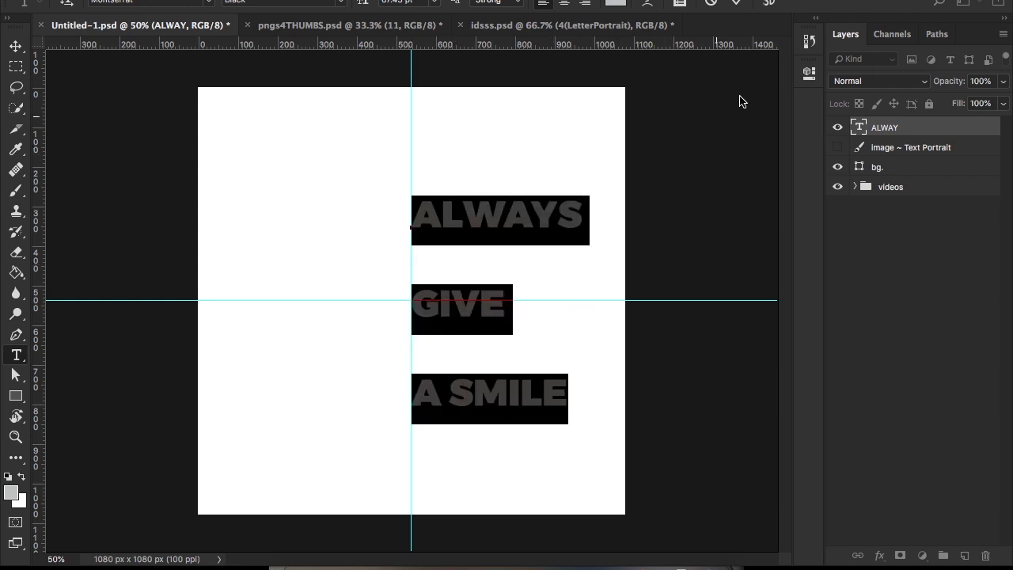
{"action": "left_click", "coordinate": [807, 71]}
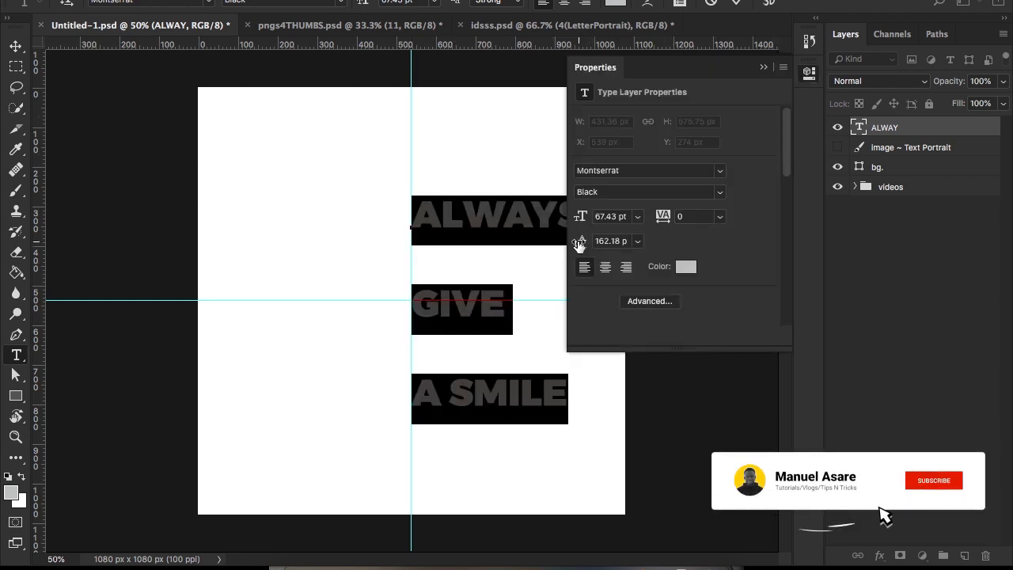
{"action": "left_click_drag", "start_coordinate": [570, 245], "coordinate": [507, 226]}
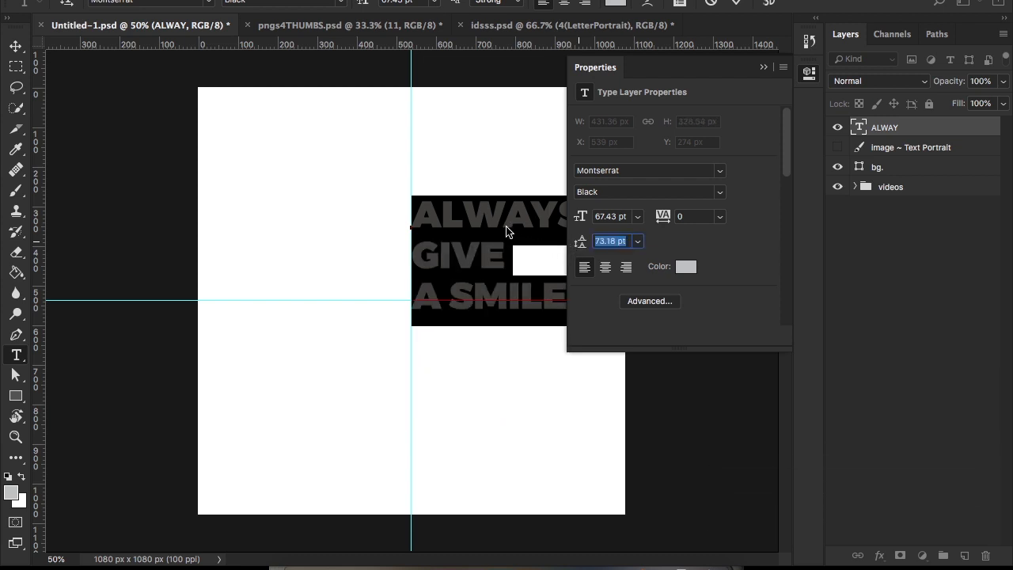
{"action": "left_click", "coordinate": [762, 68]}
{"action": "key", "text": "Escape"}
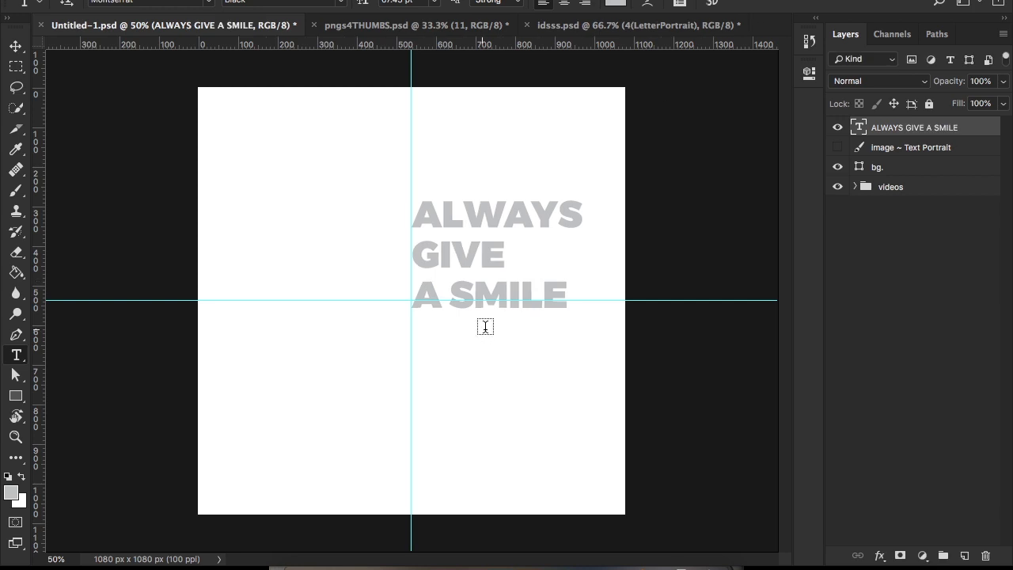
Move the text toward the canvas centre and replace its wording with "BE", "AWE", "SOME", "BE", "COOL", one word per line.
{"action": "key", "text": "z"}
{"action": "key", "text": "v"}
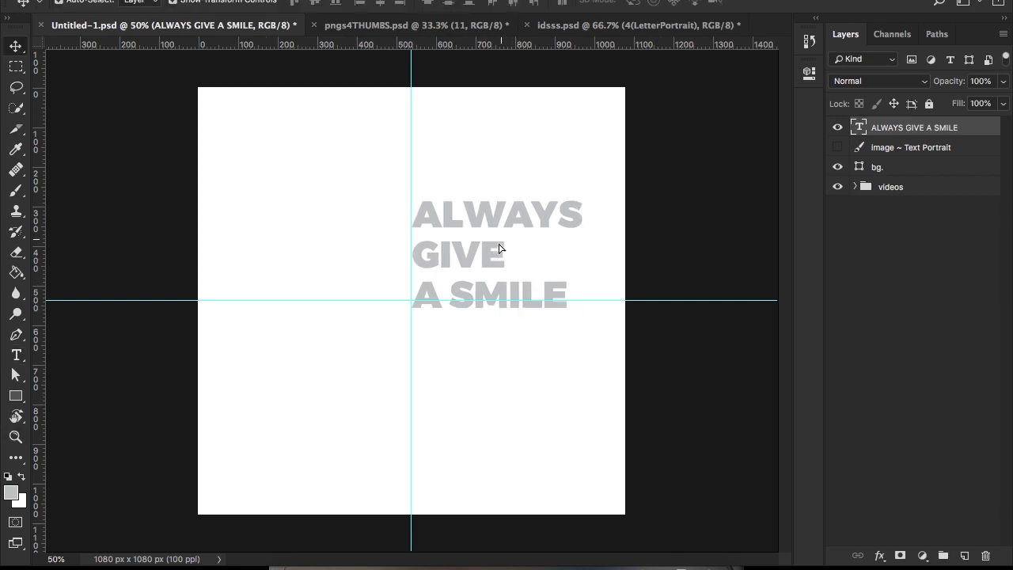
{"action": "left_click_drag", "start_coordinate": [484, 247], "coordinate": [453, 289]}
{"action": "key", "text": "t"}
{"action": "left_click", "coordinate": [469, 279]}
{"action": "key", "text": "ctrl+a"}
{"action": "type", "text": "BE"}
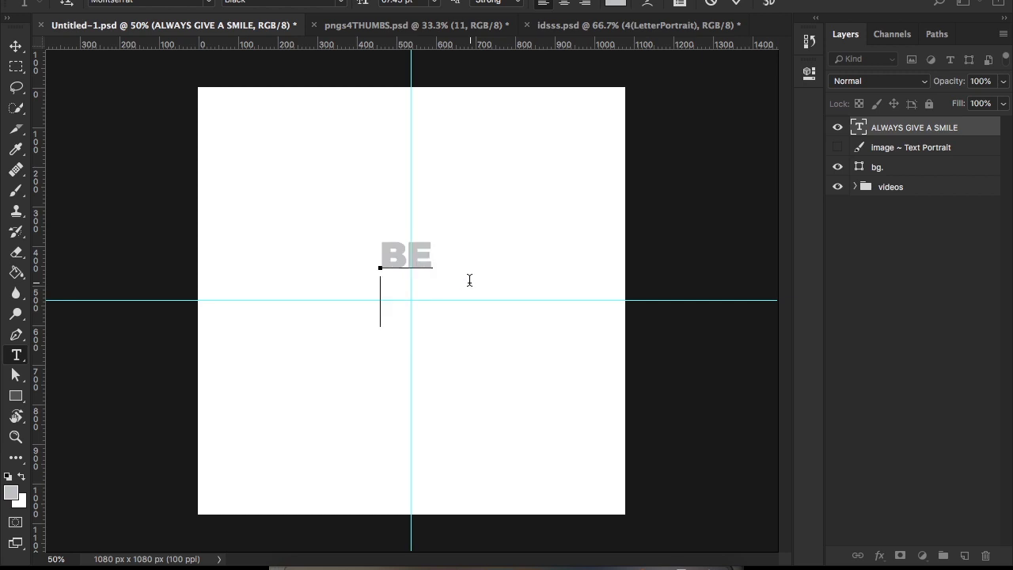
{"action": "key", "text": "Return"}
{"action": "type", "text": "AWE "}
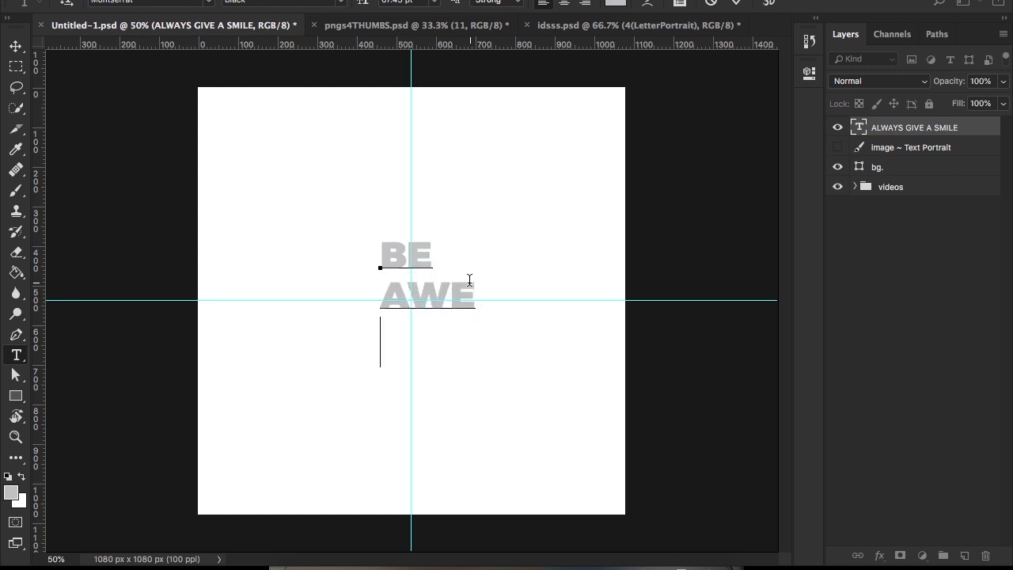
{"action": "type", "text": "SOME "}
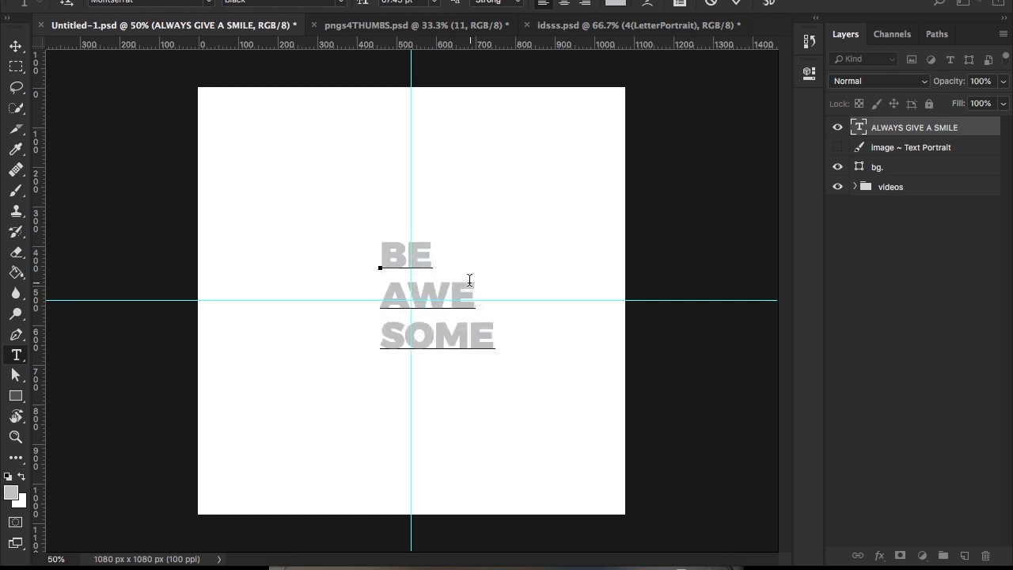
{"action": "type", "text": "BE COOL"}
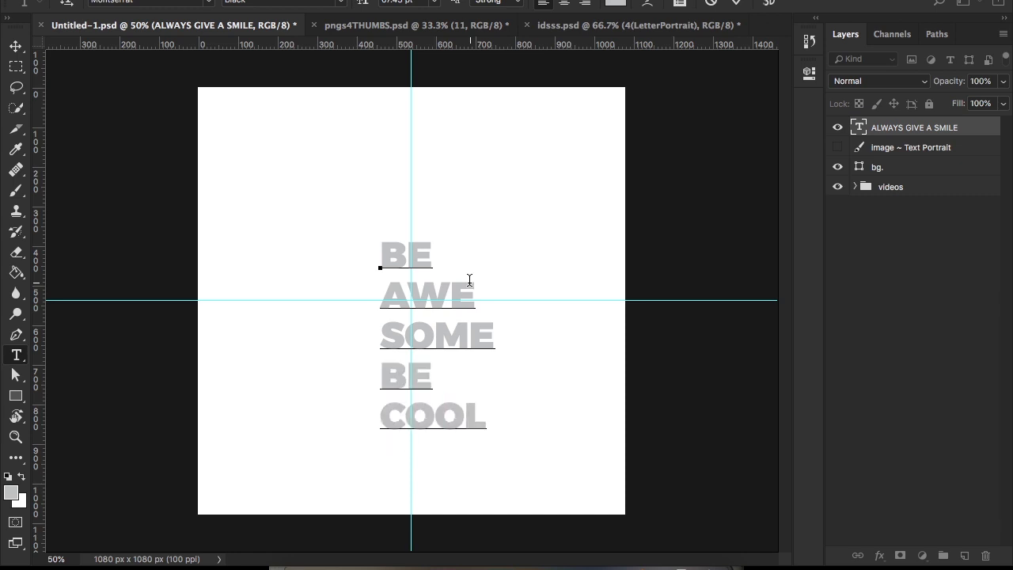
Set the leading of the whole five-line text to 68.18 pt and commit the text.
{"action": "key", "text": "ctrl+a"}
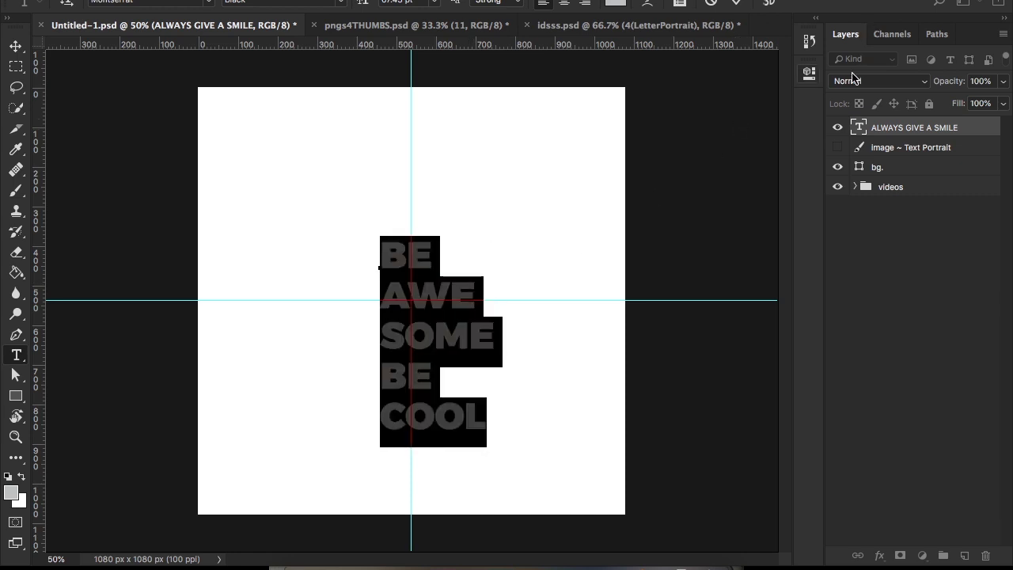
{"action": "left_click", "coordinate": [809, 72]}
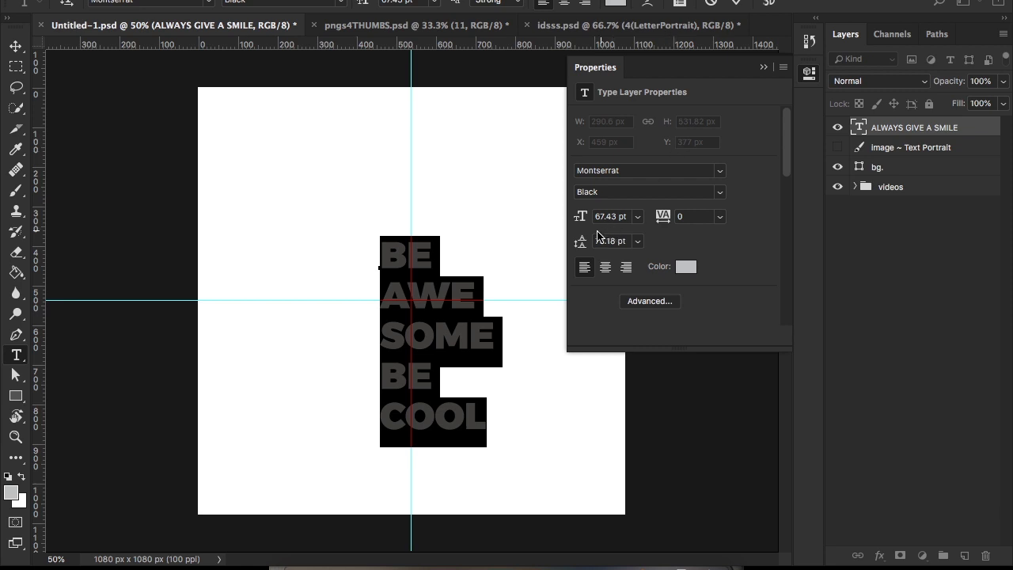
{"action": "left_click_drag", "start_coordinate": [583, 250], "coordinate": [579, 250]}
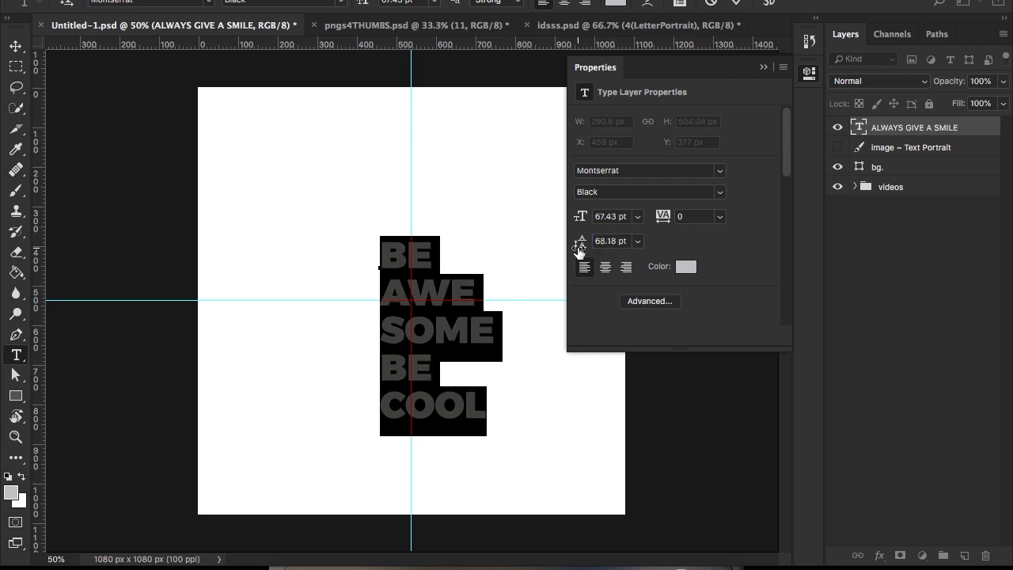
{"action": "left_click", "coordinate": [763, 67]}
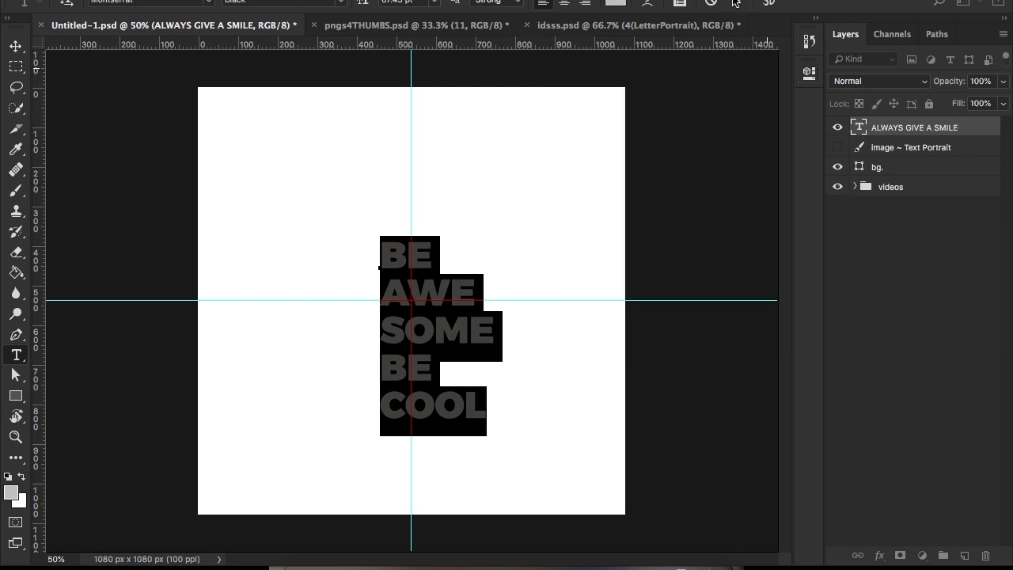
{"action": "left_click", "coordinate": [735, 2]}
Move the text block so its left edge sits just beside the vertical guide and nudge it upward.
{"action": "key", "text": "v"}
{"action": "left_click_drag", "start_coordinate": [439, 327], "coordinate": [464, 316]}
{"action": "key", "text": "Up"}
{"action": "key", "text": "Up"}
{"action": "key", "text": "Up"}
{"action": "key", "text": "Up"}
{"action": "key", "text": "Up"}
{"action": "key", "text": "Up"}
{"action": "key", "text": "Up"}
{"action": "key", "text": "Up"}
{"action": "key", "text": "Up"}
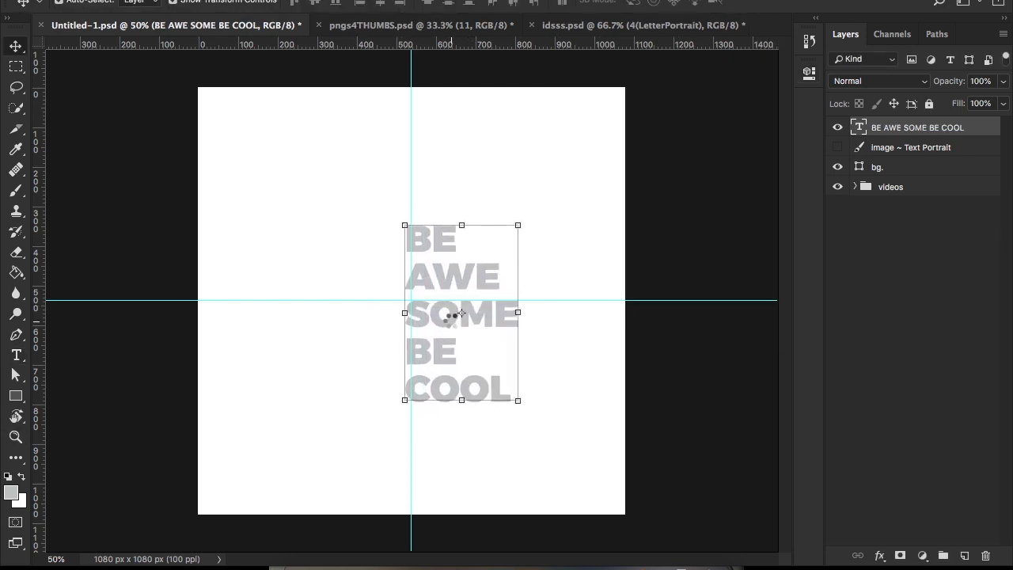
{"action": "key", "text": "Up"}
{"action": "key", "text": "Up"}
{"action": "key", "text": "Up"}
{"action": "key", "text": "Up"}
{"action": "key", "text": "Up"}
{"action": "key", "text": "Up"}
{"action": "key", "text": "Up"}
{"action": "key", "text": "Up"}
{"action": "key", "text": "Up"}
Hide the BE AWE SOME BE COOL text layer and show the image ~ Text Portrait layer.
{"action": "key", "text": "z"}
{"action": "key", "text": "v"}
{"action": "left_click", "coordinate": [836, 126]}
{"action": "left_click", "coordinate": [837, 147]}
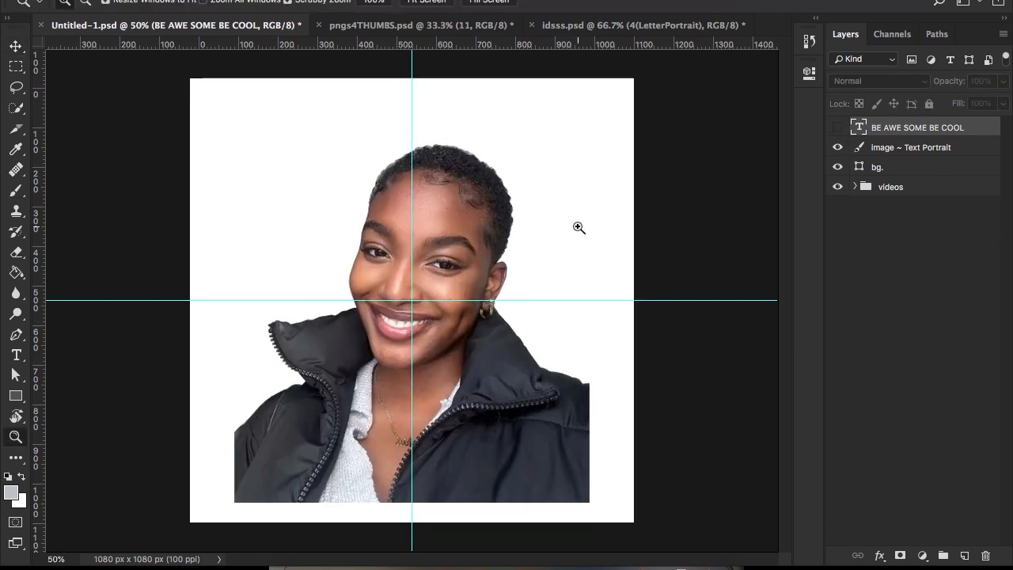
{"action": "key", "text": "ctrl+plus"}
{"action": "key", "text": "ctrl+minus"}
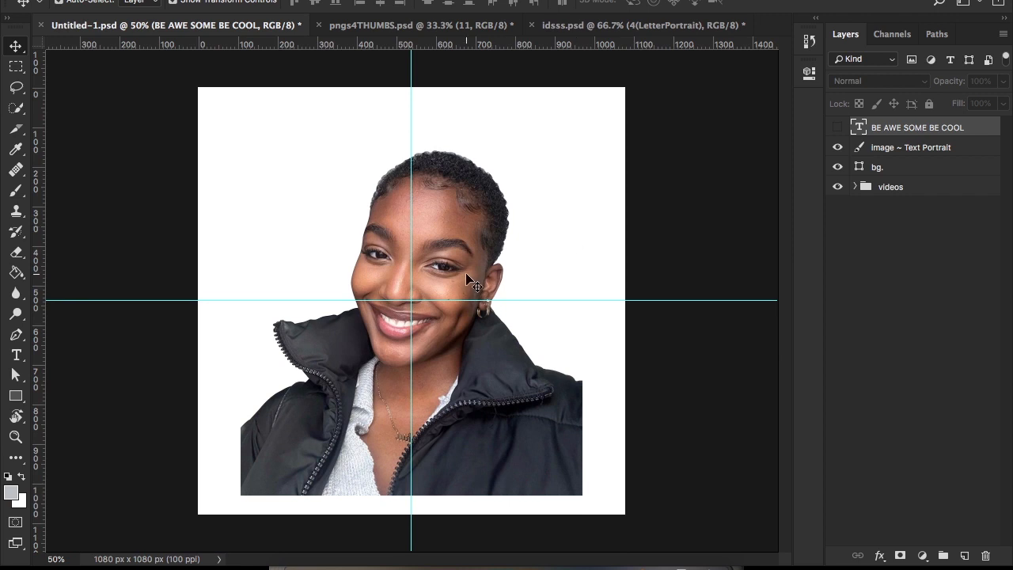
Duplicate the image ~ Text Portrait layer and place the copy beneath the bg. layer.
{"action": "right_click", "coordinate": [473, 226]}
{"action": "left_click", "coordinate": [475, 225]}
{"action": "mouse_move", "coordinate": [478, 220]}
{"action": "left_mouse_down"}
{"action": "mouse_move", "coordinate": [458, 221]}
{"action": "mouse_move", "coordinate": [480, 230]}
{"action": "left_mouse_up"}
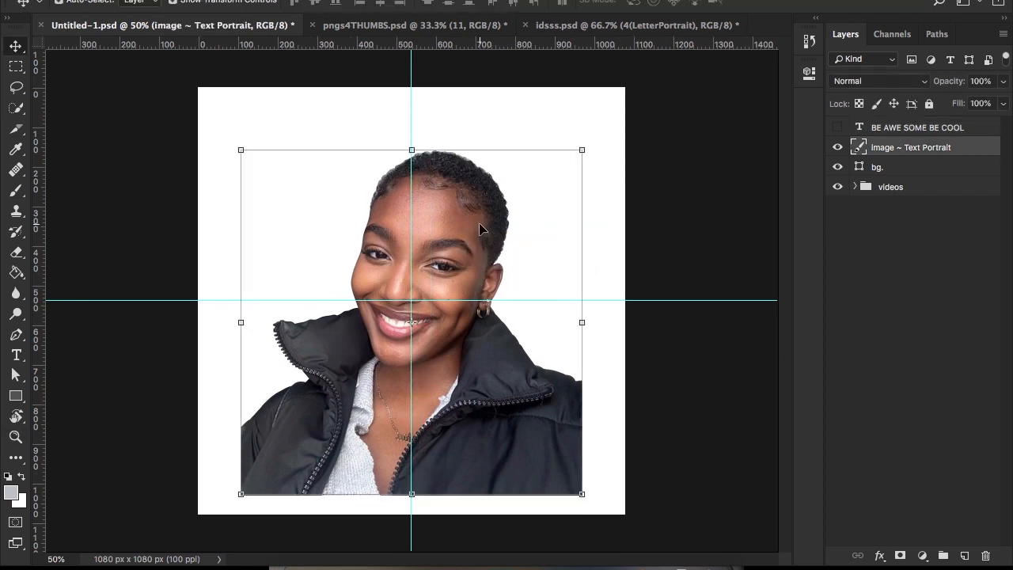
{"action": "key", "text": "z"}
{"action": "key", "text": "ctrl+j"}
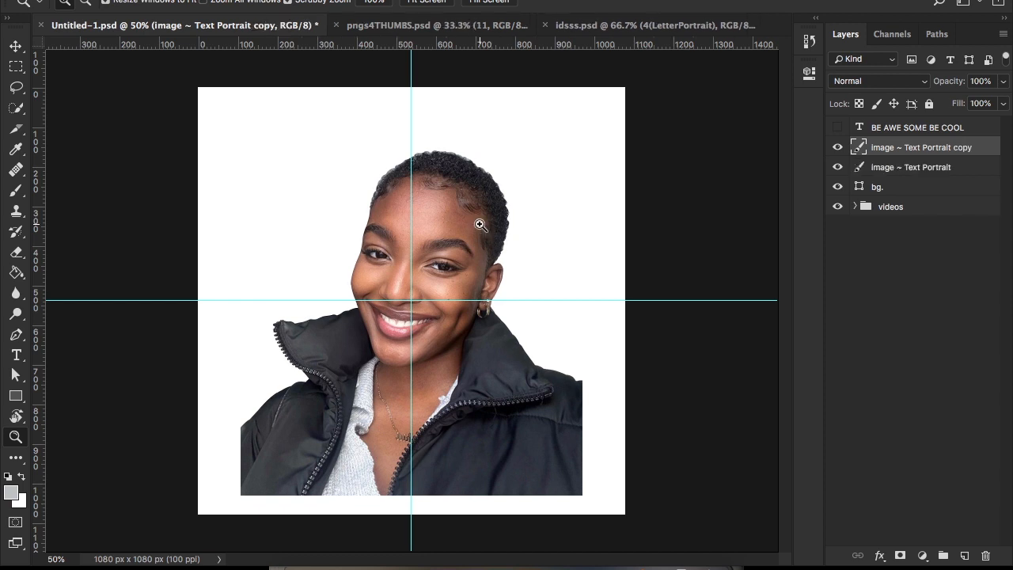
{"action": "left_click", "coordinate": [16, 46]}
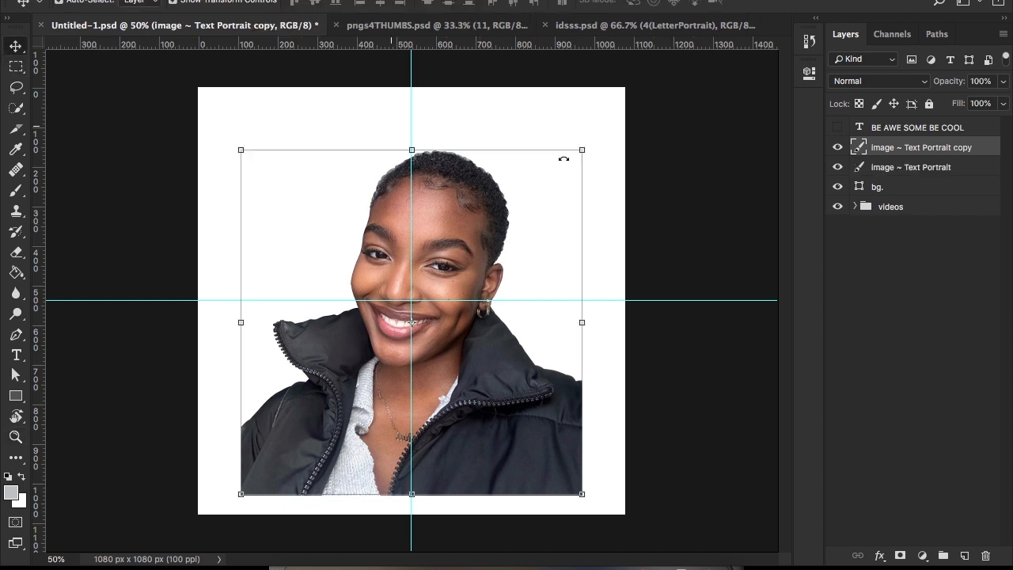
{"action": "left_click_drag", "start_coordinate": [915, 152], "coordinate": [918, 190]}
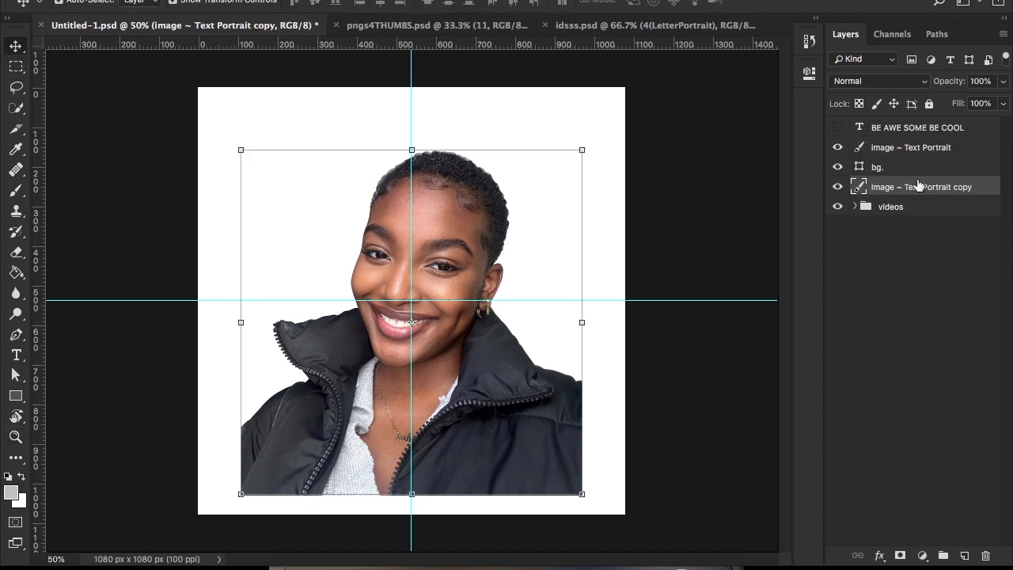
Select the right half of the portrait on the image ~ Text Portrait layer with a rectangular marquee starting at the vertical guide.
{"action": "double_click", "coordinate": [907, 147]}
{"action": "key", "text": "Return"}
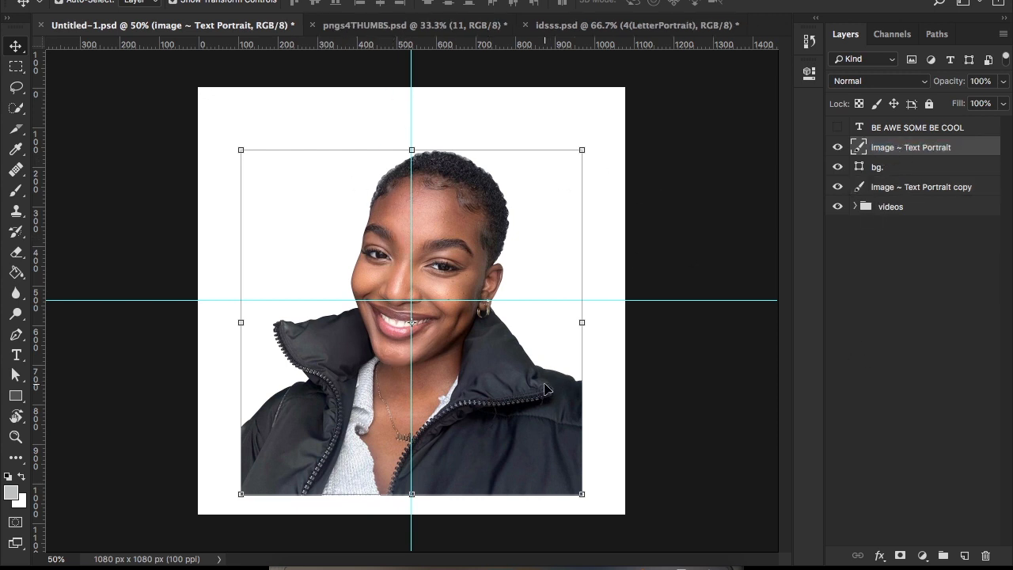
{"action": "key", "text": "m"}
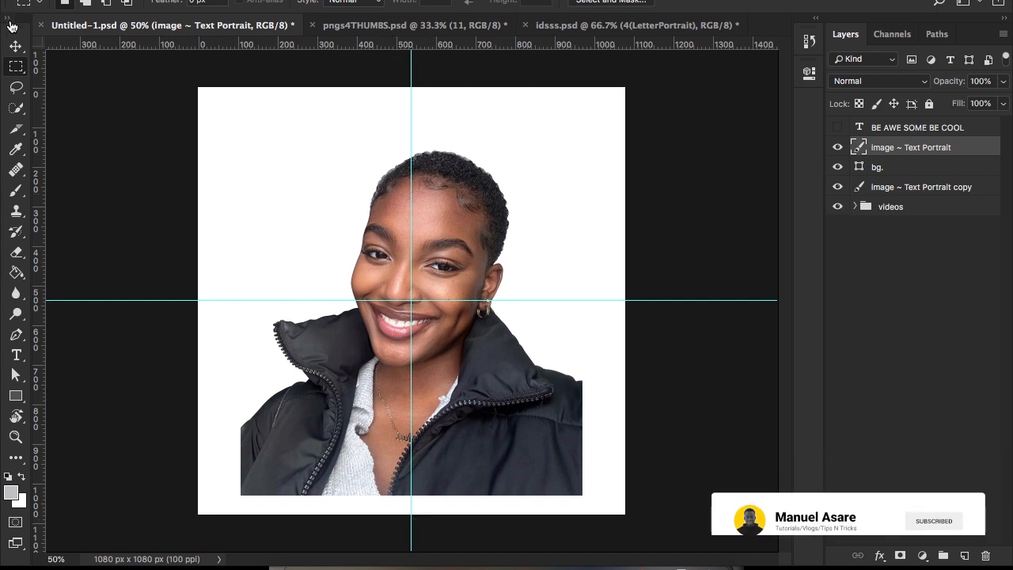
{"action": "right_click", "coordinate": [16, 65]}
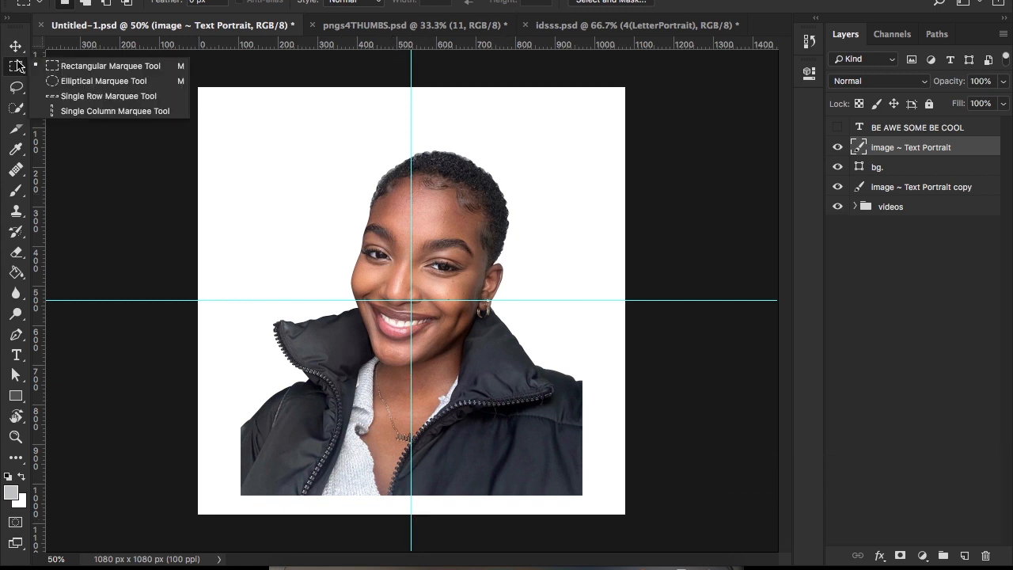
{"action": "left_click", "coordinate": [155, 71]}
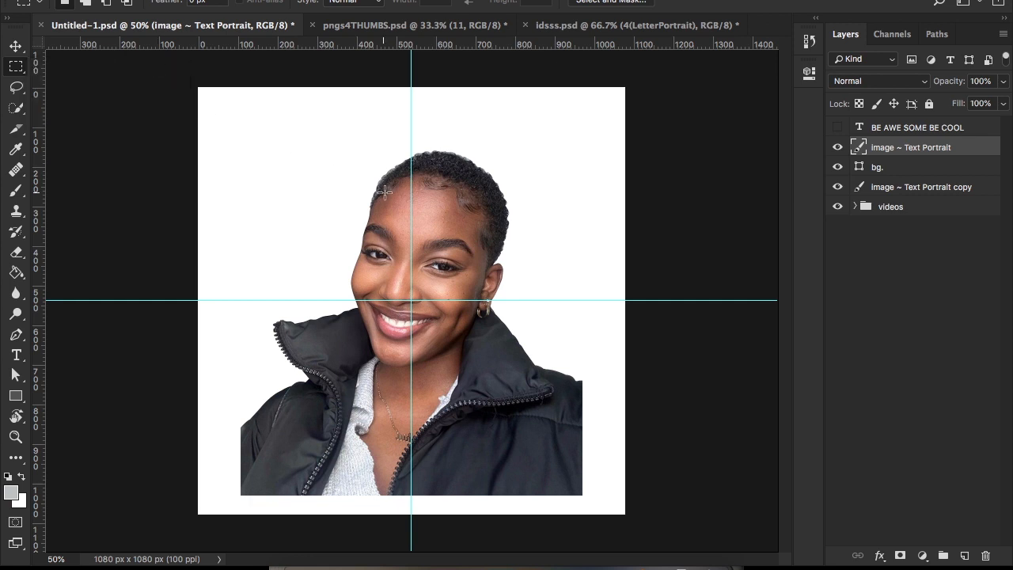
{"action": "left_click_drag", "start_coordinate": [412, 133], "coordinate": [604, 509]}
Shift the selected half of the portrait about 30 px to the right of the vertical guide.
{"action": "key", "text": "super+Right"}
{"action": "key", "text": "super+Right"}
{"action": "key", "text": "super+Right"}
{"action": "key", "text": "super+Right"}
{"action": "key", "text": "super+Right"}
{"action": "key", "text": "super+Right"}
{"action": "key", "text": "super+Right"}
{"action": "key", "text": "super+Right"}
{"action": "key", "text": "super+Right"}
{"action": "key", "text": "super+Right"}
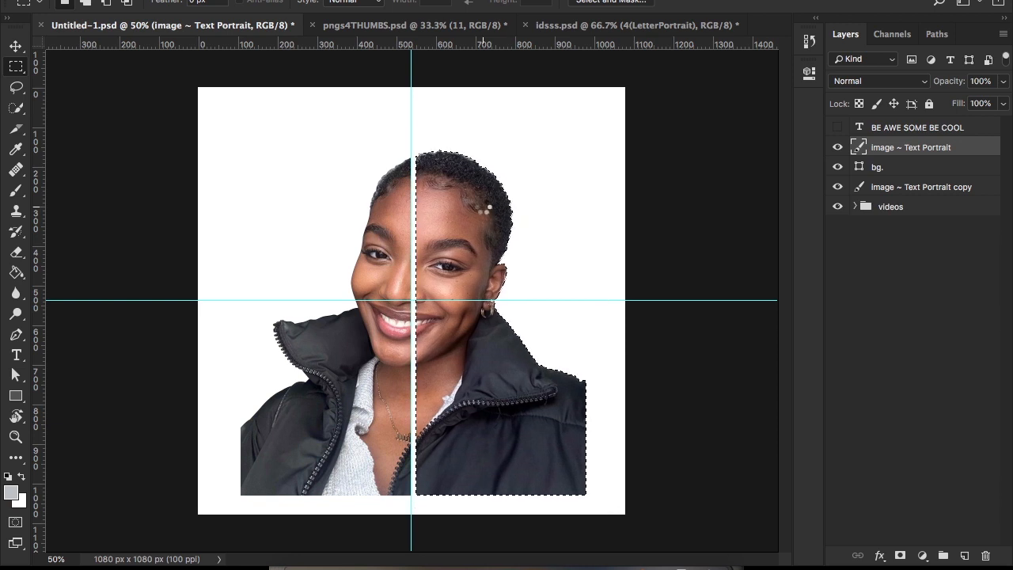
{"action": "key", "text": "super+Right"}
{"action": "key", "text": "super+Right"}
{"action": "key", "text": "super+Right"}
{"action": "key", "text": "super+Right"}
{"action": "key", "text": "super+Right"}
{"action": "key", "text": "super+Right"}
{"action": "key", "text": "super+Right"}
{"action": "key", "text": "super+Right"}
{"action": "key", "text": "super+Right"}
{"action": "key", "text": "super+Right"}
{"action": "key", "text": "super+Right"}
{"action": "key", "text": "super+Right"}
{"action": "key", "text": "super+Right"}
{"action": "key", "text": "super+Right"}
{"action": "key", "text": "super+Right"}
{"action": "key", "text": "super+Right"}
{"action": "key", "text": "super+Right"}
{"action": "key", "text": "super+Right"}
{"action": "key", "text": "super+Right"}
{"action": "key", "text": "super+Right"}
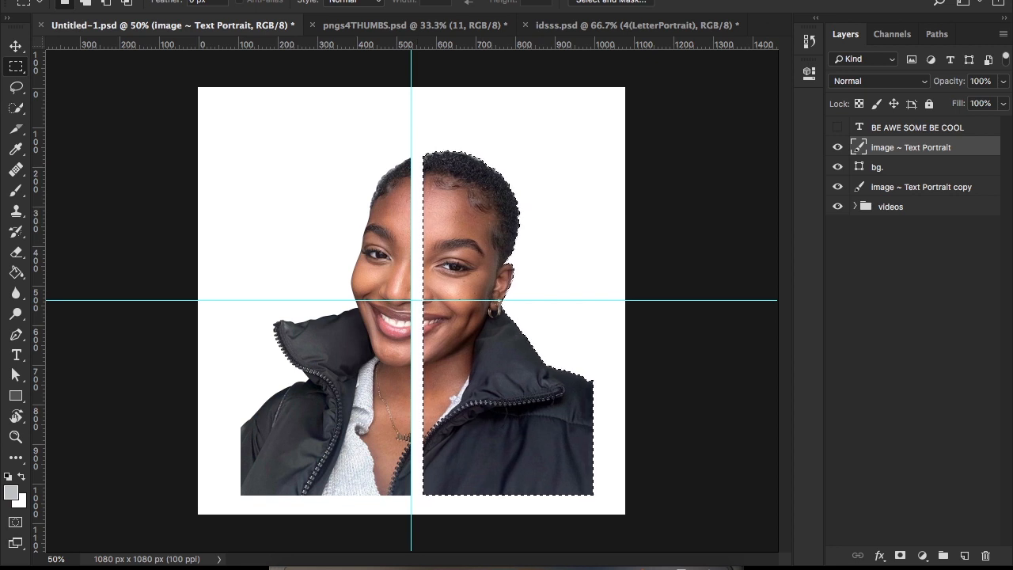
Cut the selected right half of the portrait and paste it in place as a new layer.
{"action": "left_click", "coordinate": [144, 1]}
{"action": "mouse_move", "coordinate": [177, 2]}
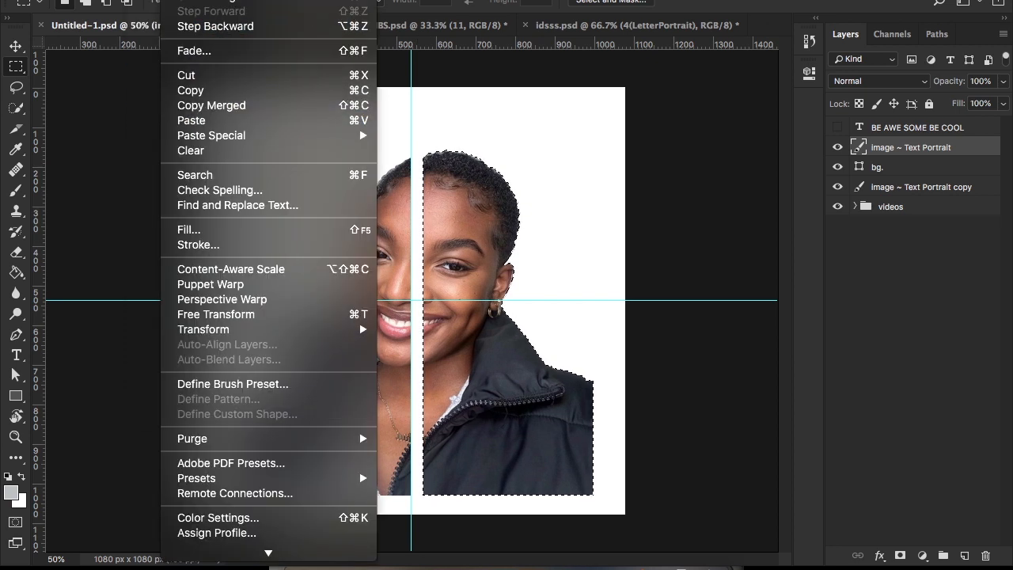
{"action": "left_click", "coordinate": [187, 75]}
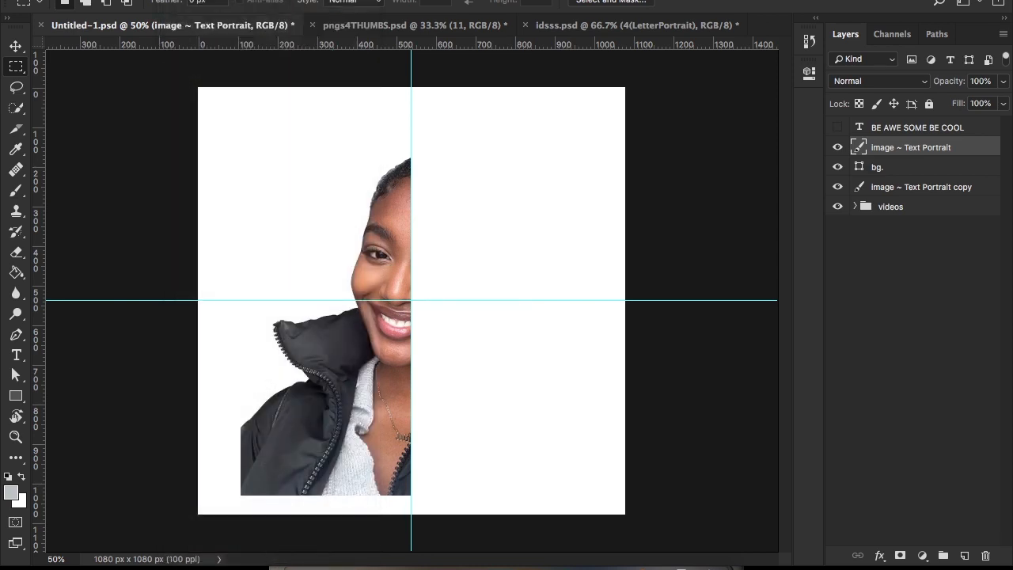
{"action": "left_click", "coordinate": [178, 1]}
{"action": "mouse_move", "coordinate": [212, 135]}
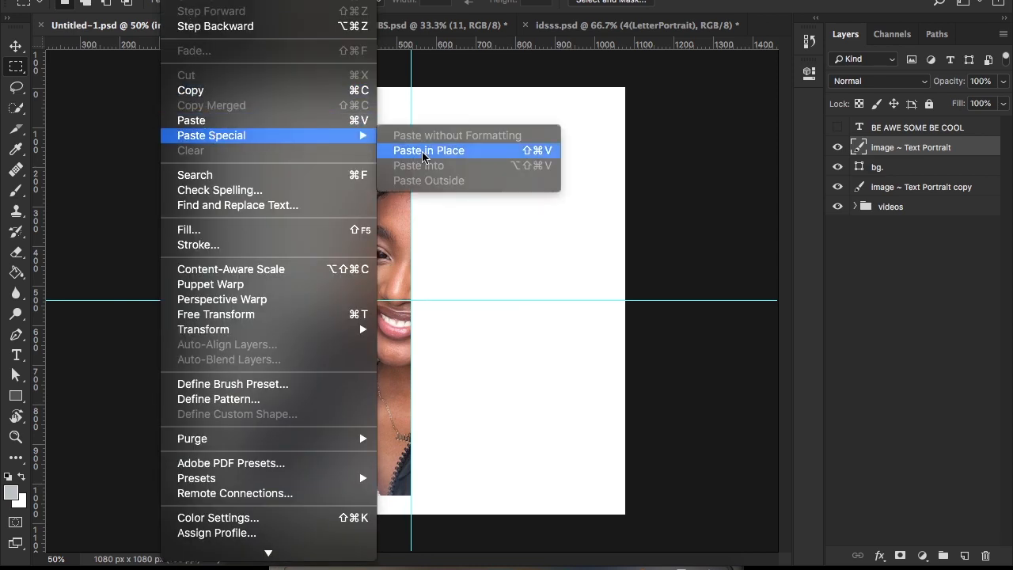
{"action": "left_click", "coordinate": [427, 150]}
Rename the pasted half-portrait layer as HALF.
{"action": "double_click", "coordinate": [884, 147]}
{"action": "type", "text": "HALF."}
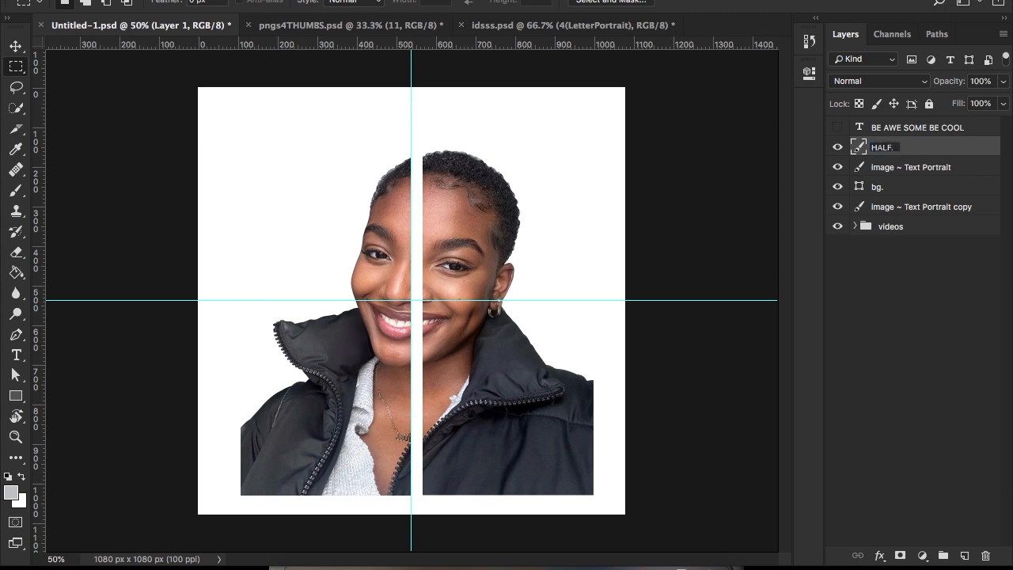
{"action": "key", "text": "Return"}
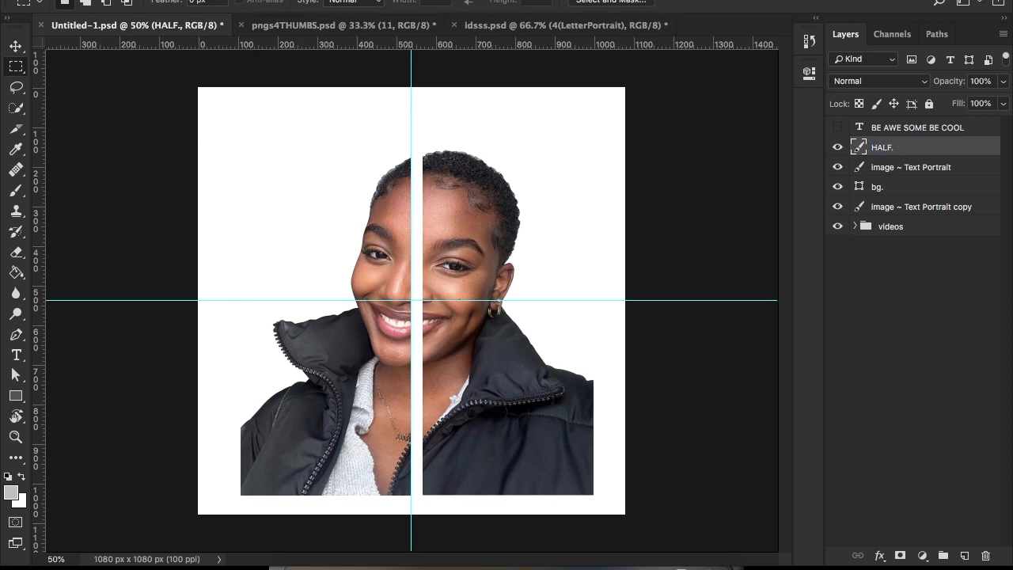
Hide the HALF. layer, place the BE AWE SOME BE COOL text layer beneath it and make the text visible.
{"action": "left_click", "coordinate": [15, 46]}
{"action": "left_click", "coordinate": [837, 148]}
{"action": "left_click_drag", "start_coordinate": [884, 129], "coordinate": [883, 154]}
{"action": "left_click", "coordinate": [837, 148]}
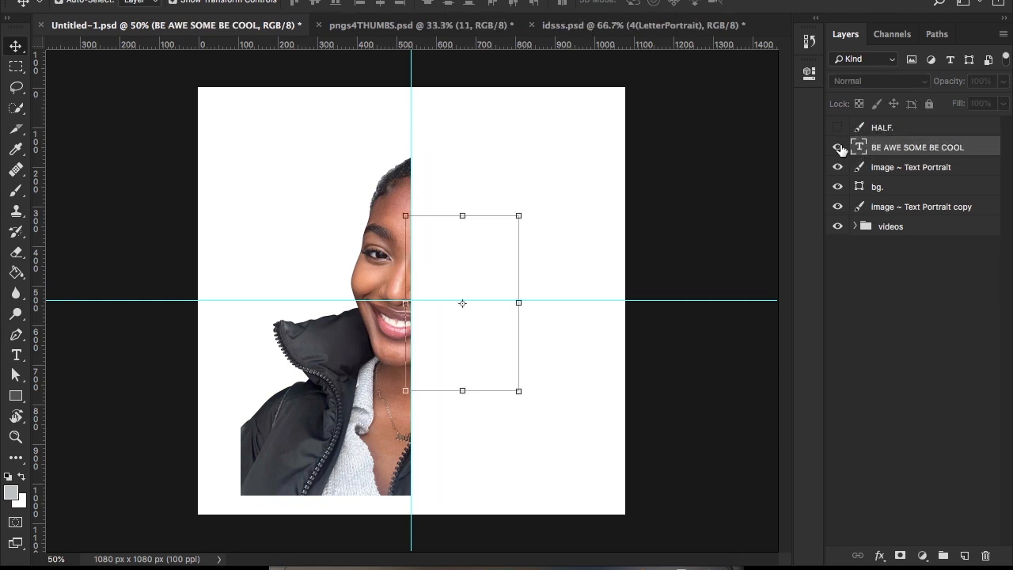
Enlarge the BE AWE SOME BE COOL text to about 112 pt and position its left edge just right of the vertical guide.
{"action": "left_click_drag", "start_coordinate": [469, 246], "coordinate": [479, 248]}
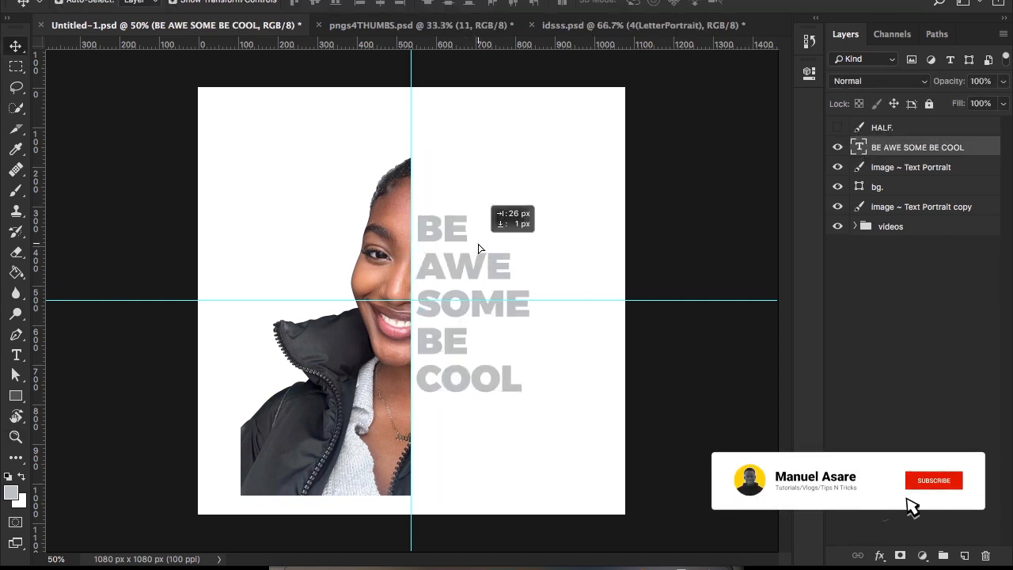
{"action": "right_click", "coordinate": [366, 410]}
{"action": "left_click", "coordinate": [403, 414]}
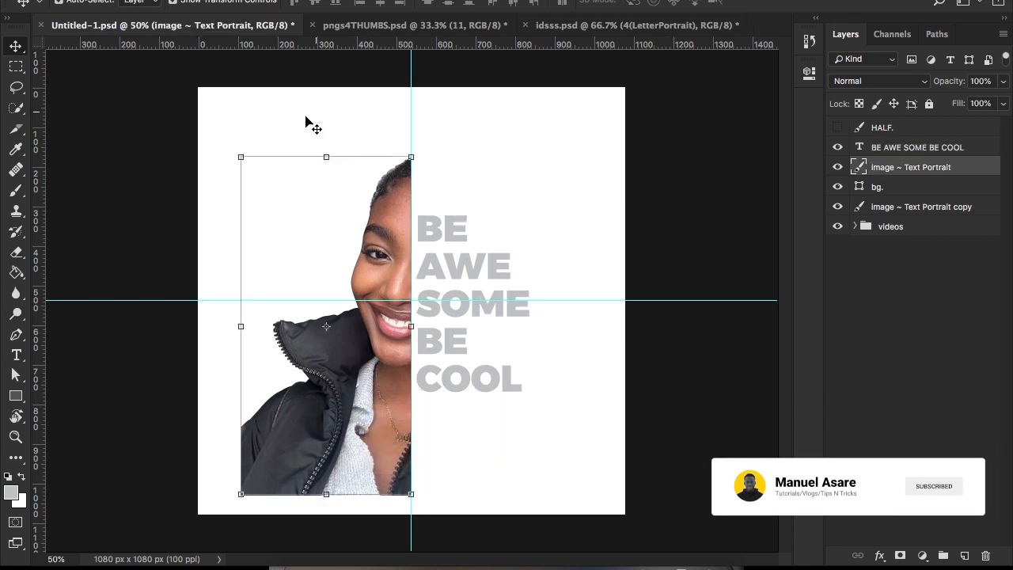
{"action": "right_click", "coordinate": [445, 231]}
{"action": "left_click", "coordinate": [483, 236]}
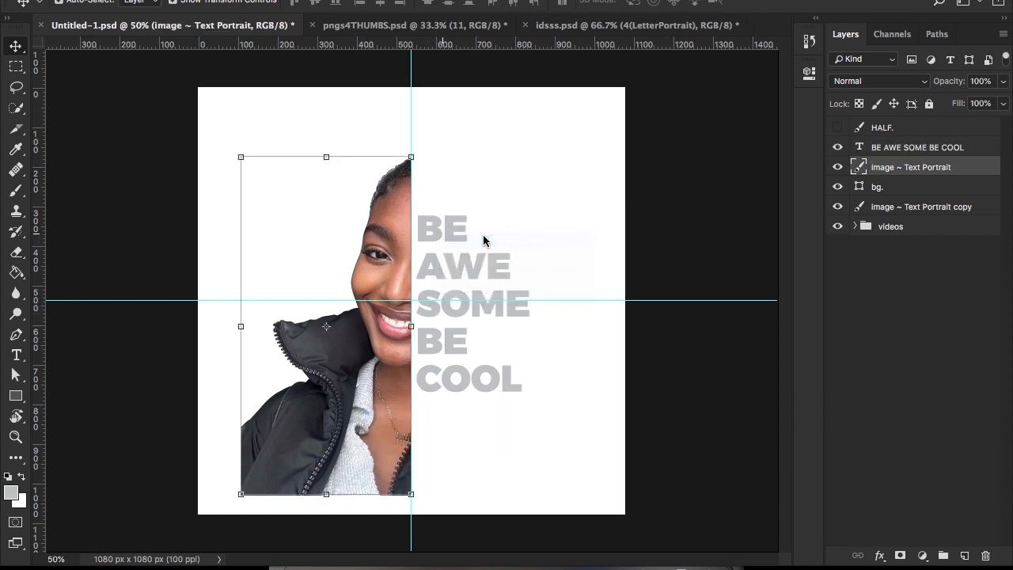
{"action": "left_click_drag", "start_coordinate": [525, 212], "coordinate": [573, 141]}
{"action": "key", "text": "Return"}
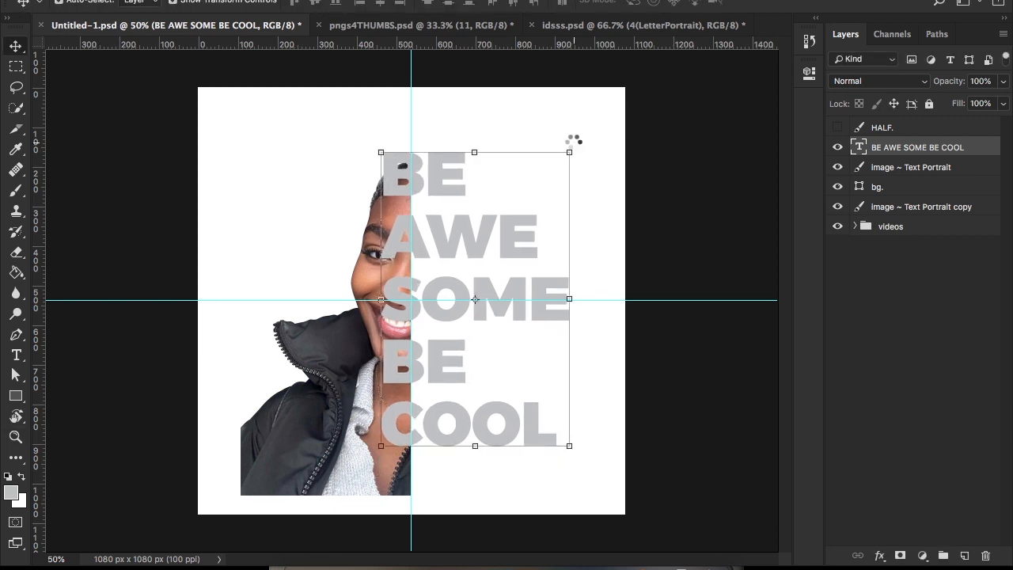
{"action": "left_click_drag", "start_coordinate": [445, 170], "coordinate": [474, 190]}
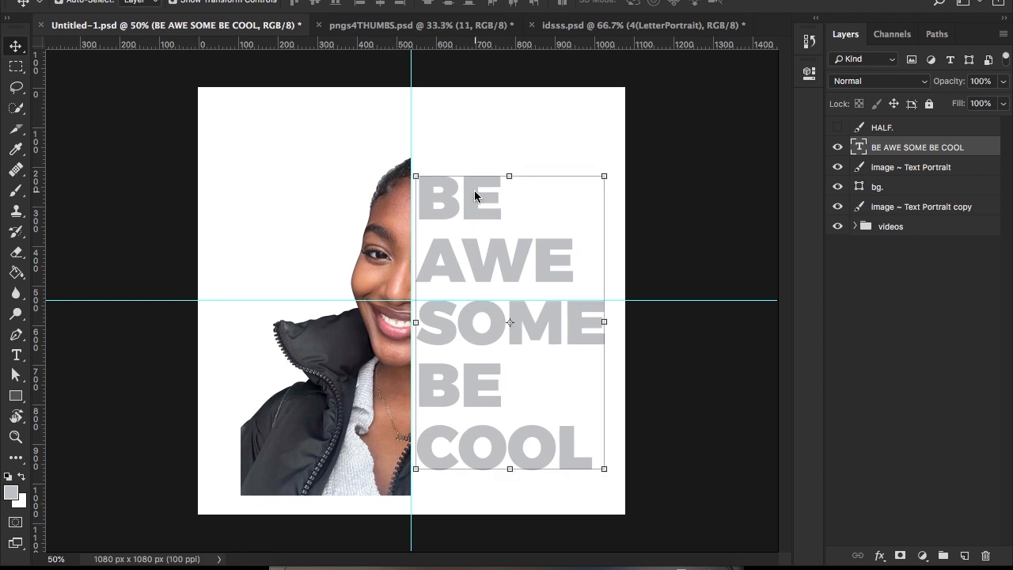
Tighten the leading of all five text lines, commit the text and nudge the block slightly left toward the guide.
{"action": "key", "text": "ctrl+a"}
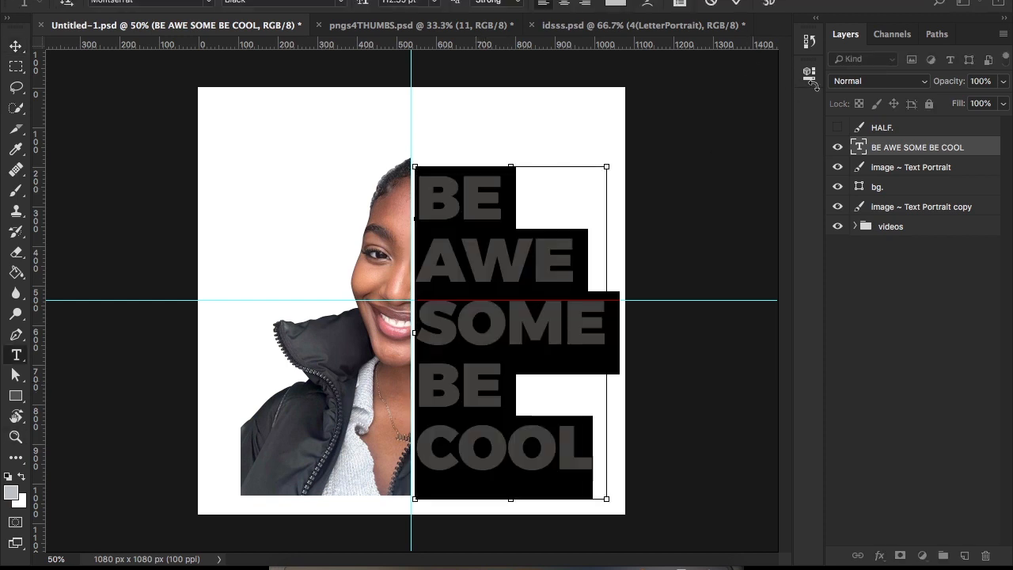
{"action": "left_click", "coordinate": [808, 73]}
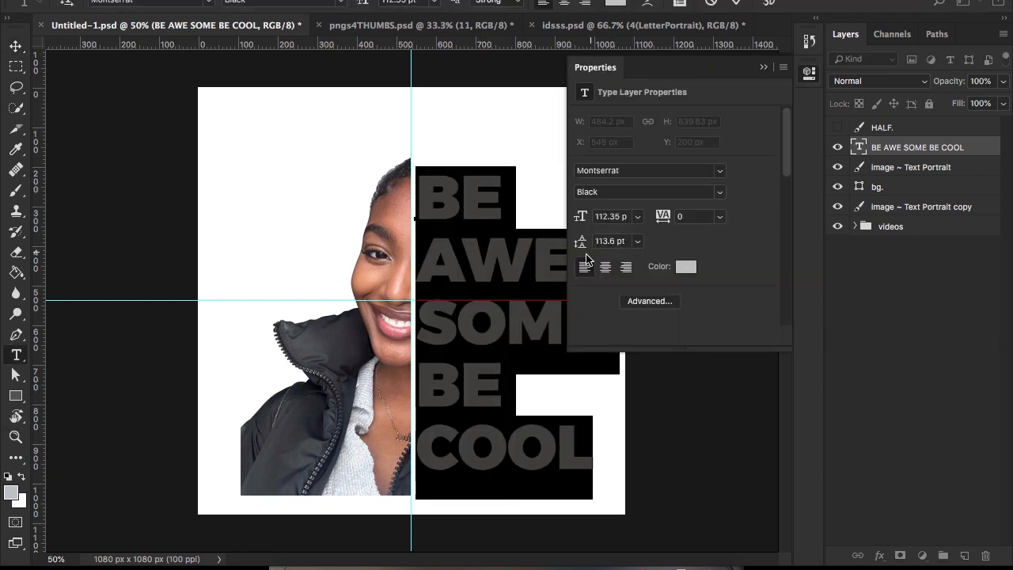
{"action": "left_click_drag", "start_coordinate": [582, 244], "coordinate": [567, 251]}
{"action": "left_click", "coordinate": [742, 4]}
{"action": "left_click", "coordinate": [762, 67]}
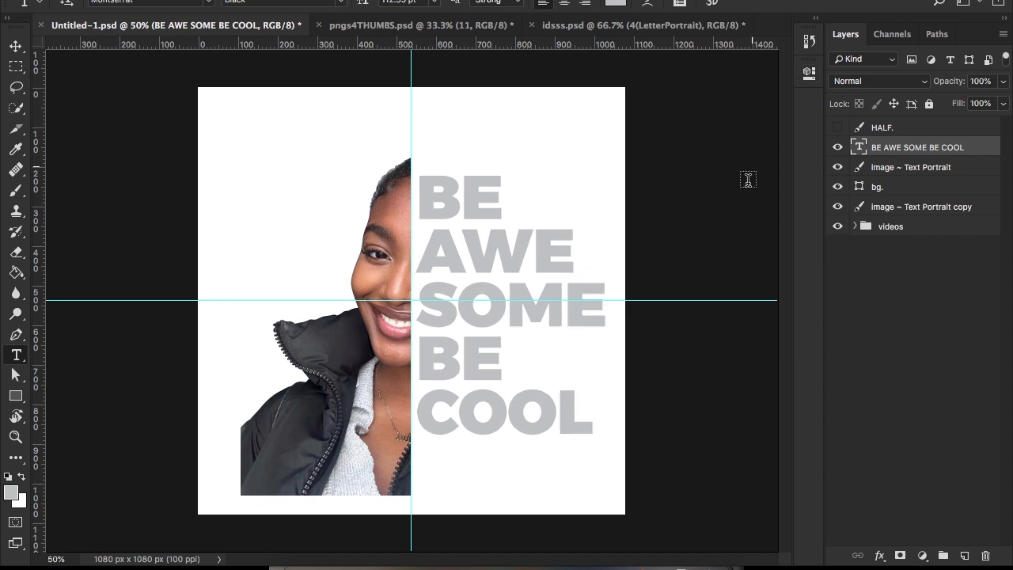
{"action": "key", "text": "v"}
{"action": "key", "text": "Left"}
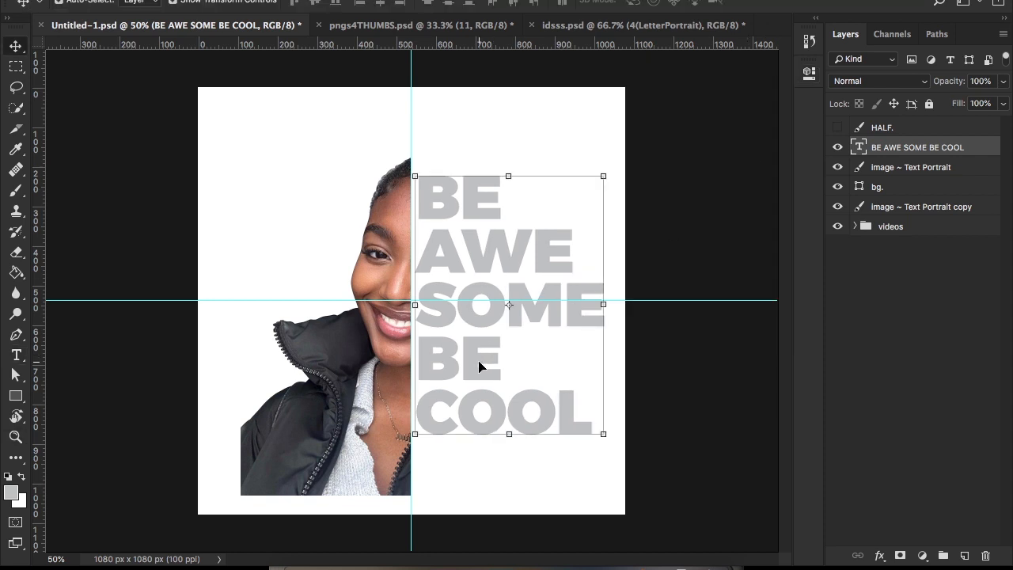
Move the text layer and the image ~ Text Portrait layer up together by about 70 px.
{"action": "left_click", "coordinate": [897, 171], "text": "shift"}
{"action": "key", "text": "Up"}
{"action": "key", "text": "Up"}
{"action": "key", "text": "Up"}
{"action": "key", "text": "Up"}
{"action": "key", "text": "Up"}
{"action": "key", "text": "Up"}
{"action": "key", "text": "Up"}
{"action": "key", "text": "Up"}
{"action": "key", "text": "Up"}
{"action": "key", "text": "Up"}
{"action": "key", "text": "Up"}
{"action": "key", "text": "Up"}
{"action": "key", "text": "Up"}
{"action": "key", "text": "Up"}
{"action": "key", "text": "Up"}
{"action": "key", "text": "Up"}
{"action": "key", "text": "Up"}
{"action": "key", "text": "Up"}
{"action": "key", "text": "Up"}
{"action": "key", "text": "Up"}
{"action": "key", "text": "Up"}
{"action": "key", "text": "Up"}
{"action": "key", "text": "Up"}
{"action": "key", "text": "Up"}
{"action": "key", "text": "Up"}
{"action": "key", "text": "Up"}
{"action": "key", "text": "Up"}
{"action": "key", "text": "Up"}
{"action": "key", "text": "Up"}
{"action": "key", "text": "Up"}
{"action": "key", "text": "Up"}
{"action": "key", "text": "Up"}
{"action": "key", "text": "Up"}
{"action": "key", "text": "Up"}
{"action": "key", "text": "Up"}
{"action": "key", "text": "Up"}
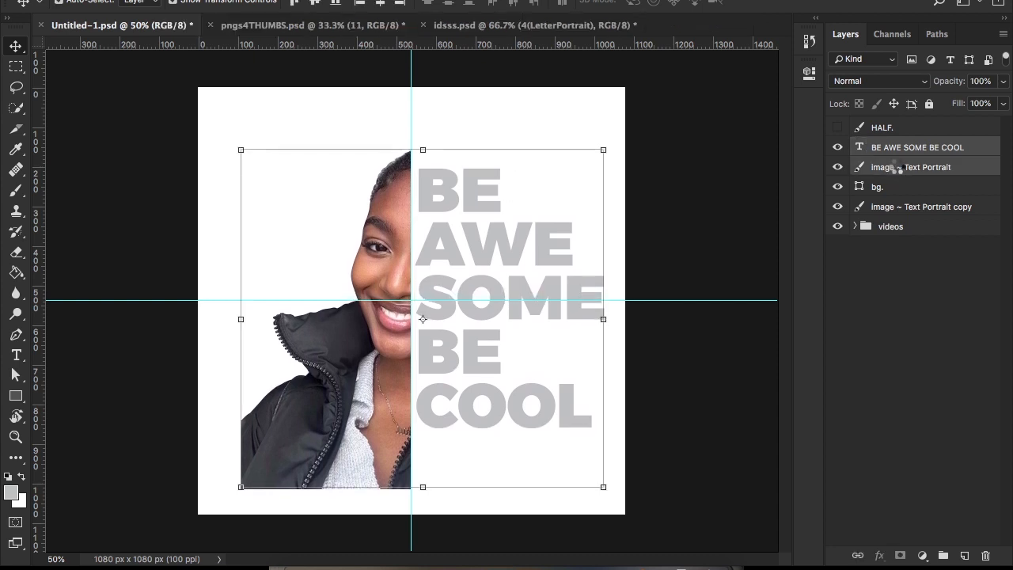
{"action": "key", "text": "Up"}
{"action": "key", "text": "Up"}
{"action": "key", "text": "Up"}
{"action": "key", "text": "Up"}
{"action": "key", "text": "Up"}
{"action": "key", "text": "Up"}
{"action": "key", "text": "Up"}
{"action": "key", "text": "Up"}
{"action": "key", "text": "Up"}
{"action": "key", "text": "Up"}
{"action": "key", "text": "Up"}
{"action": "key", "text": "Up"}
{"action": "key", "text": "Up"}
{"action": "key", "text": "Up"}
{"action": "key", "text": "Up"}
{"action": "key", "text": "Up"}
{"action": "key", "text": "Up"}
{"action": "key", "text": "Up"}
{"action": "key", "text": "Up"}
{"action": "key", "text": "Up"}
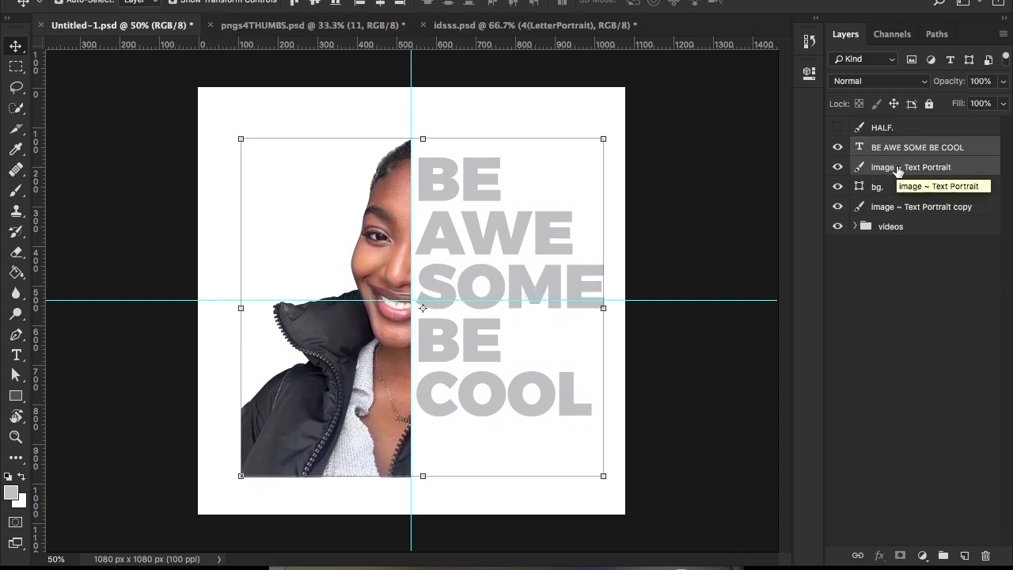
{"action": "key", "text": "Up"}
{"action": "key", "text": "Up"}
{"action": "key", "text": "Up"}
{"action": "key", "text": "Up"}
{"action": "key", "text": "Up"}
{"action": "key", "text": "Up"}
{"action": "key", "text": "Up"}
{"action": "key", "text": "Up"}
{"action": "key", "text": "Up"}
{"action": "key", "text": "Up"}
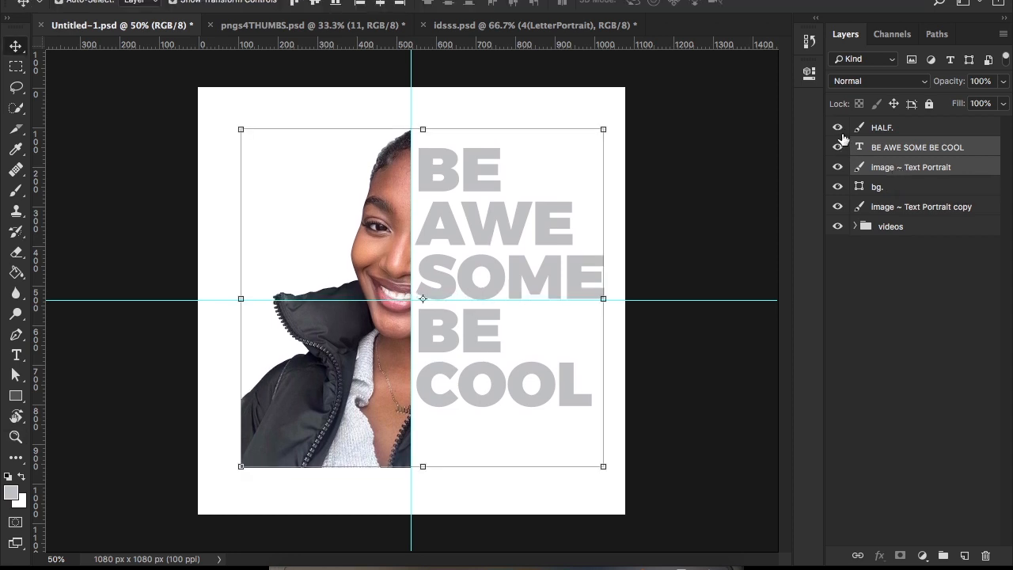
Move the HALF. layer up and toward the guide until its facial features line up in height with the left half.
{"action": "left_click", "coordinate": [905, 127]}
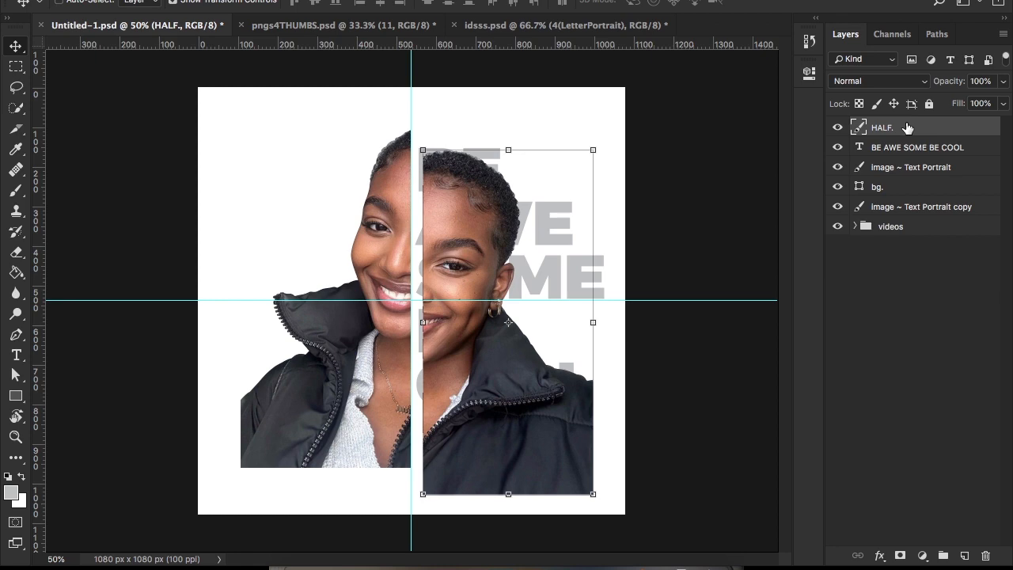
{"action": "key", "text": "Up"}
{"action": "key", "text": "Up"}
{"action": "key", "text": "Up"}
{"action": "key", "text": "Up"}
{"action": "key", "text": "Up"}
{"action": "key", "text": "Up"}
{"action": "key", "text": "Up"}
{"action": "key", "text": "Up"}
{"action": "key", "text": "Up"}
{"action": "key", "text": "Up"}
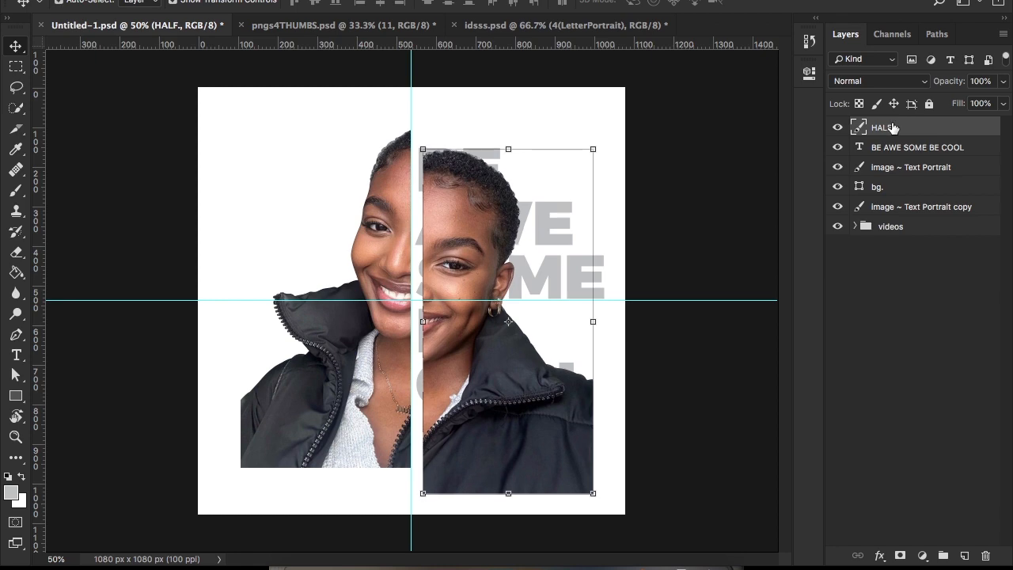
{"action": "key", "text": "z"}
{"action": "left_click", "coordinate": [563, 278]}
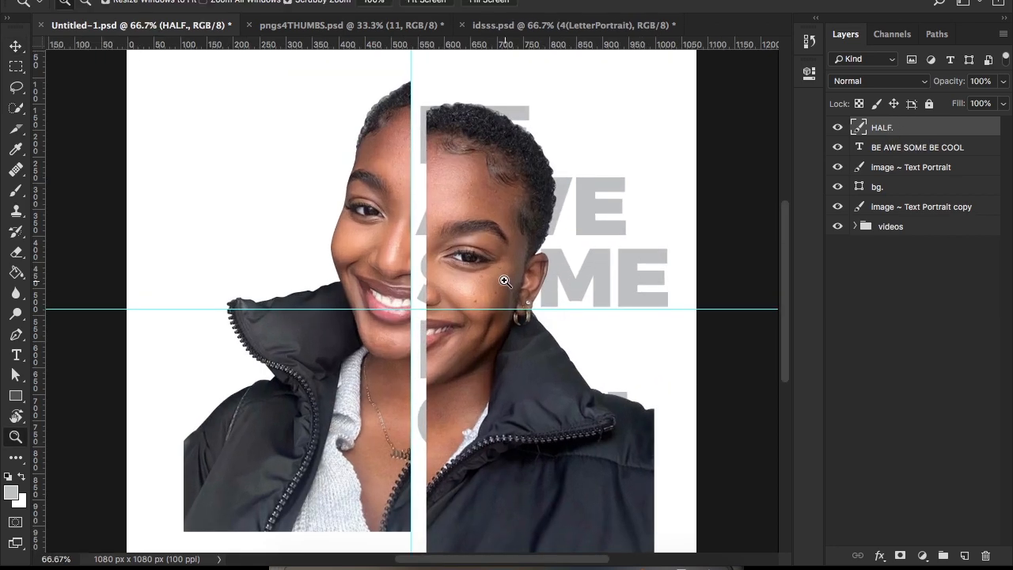
{"action": "left_click", "coordinate": [501, 276]}
{"action": "key", "text": "v"}
{"action": "mouse_move", "coordinate": [484, 255]}
{"action": "left_mouse_down"}
{"action": "mouse_move", "coordinate": [474, 234]}
{"action": "mouse_move", "coordinate": [471, 244]}
{"action": "left_mouse_up"}
{"action": "scroll", "coordinate": [459, 251], "scroll_direction": "up", "scroll_amount": 3}
Nudge the HALF. layer left until its cut edge meets the vertical guide and the two face halves join without a gap.
{"action": "key", "text": "Left"}
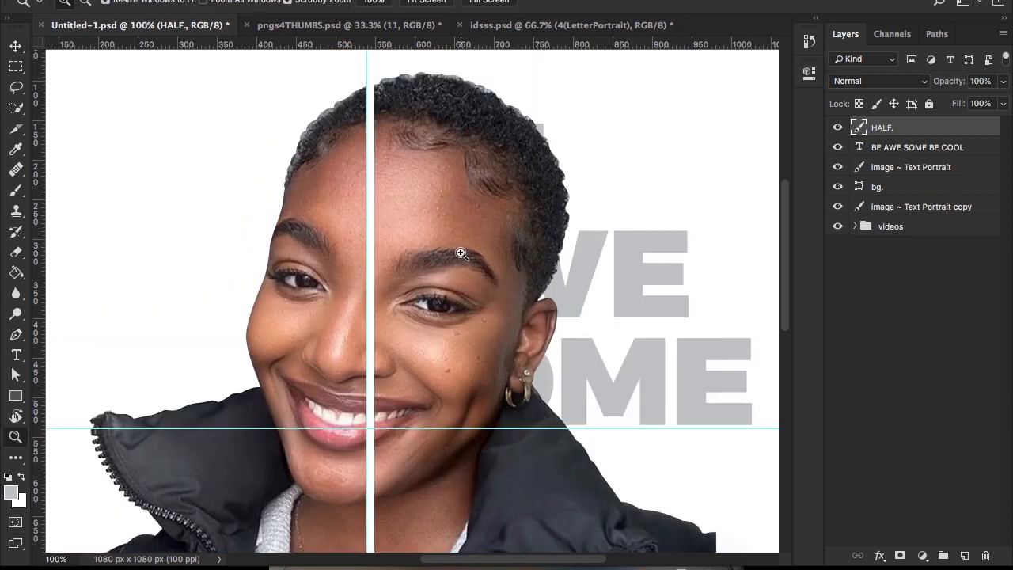
{"action": "key", "text": "Left"}
{"action": "key", "text": "Left"}
{"action": "key", "text": "Left"}
{"action": "key", "text": "Left"}
{"action": "key", "text": "Left"}
{"action": "key", "text": "Left"}
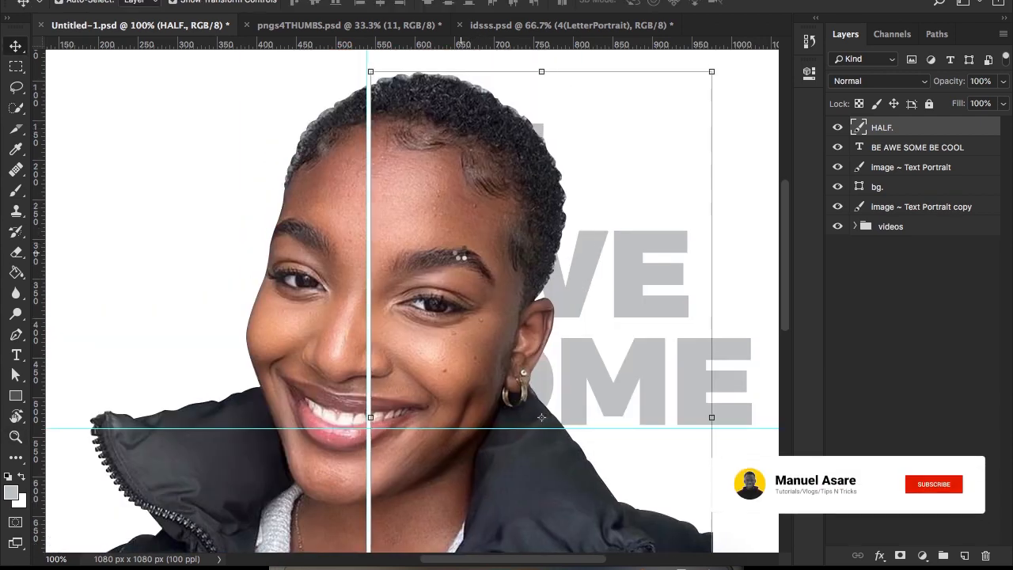
{"action": "key", "text": "z"}
{"action": "left_click", "coordinate": [400, 270]}
{"action": "left_click", "coordinate": [399, 269]}
{"action": "key", "text": "v"}
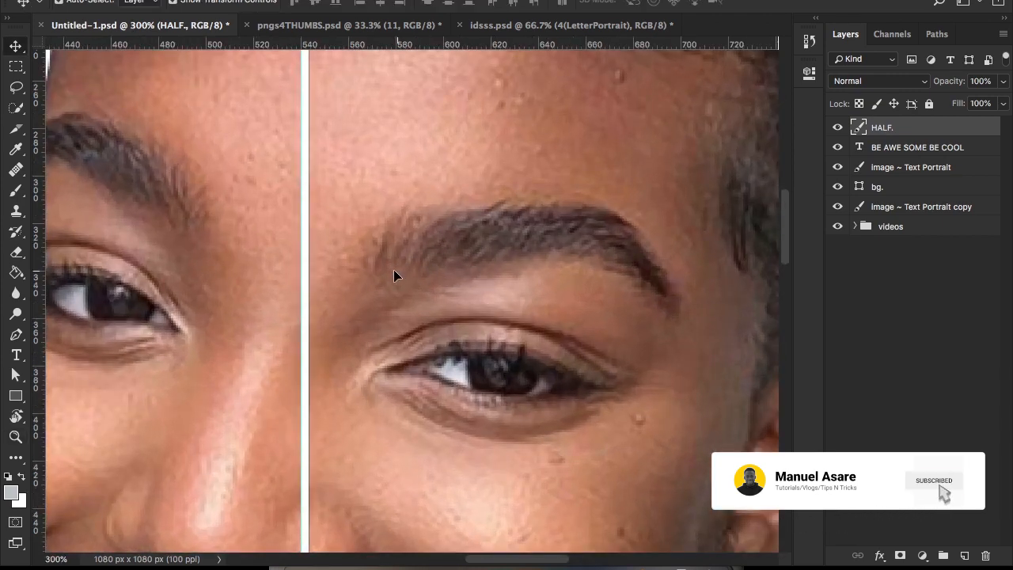
{"action": "scroll", "coordinate": [399, 273], "scroll_direction": "down", "scroll_amount": 10}
{"action": "key", "text": "Left"}
{"action": "key", "text": "Left"}
{"action": "key", "text": "Left"}
{"action": "key", "text": "Left"}
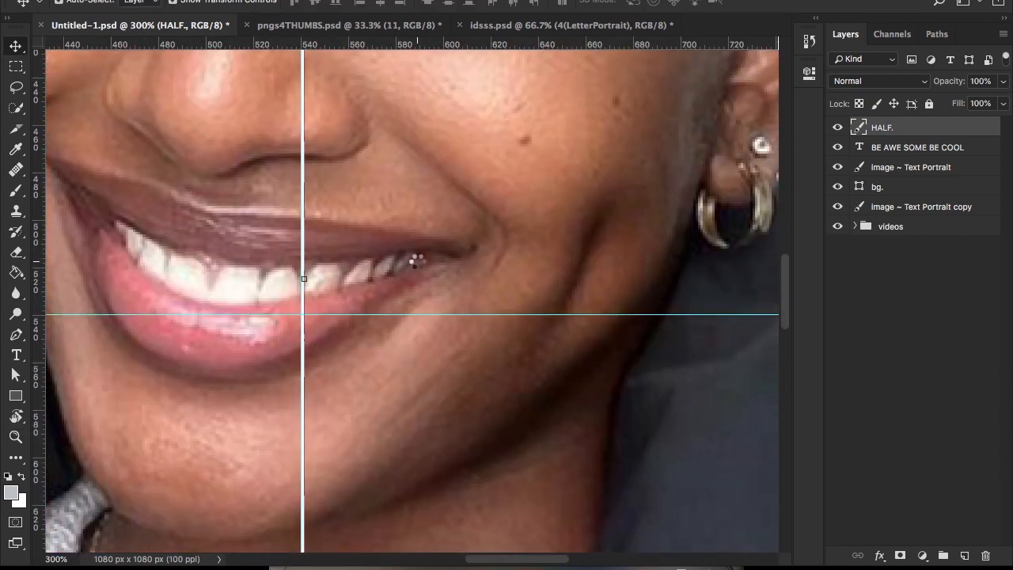
{"action": "key", "text": "Left"}
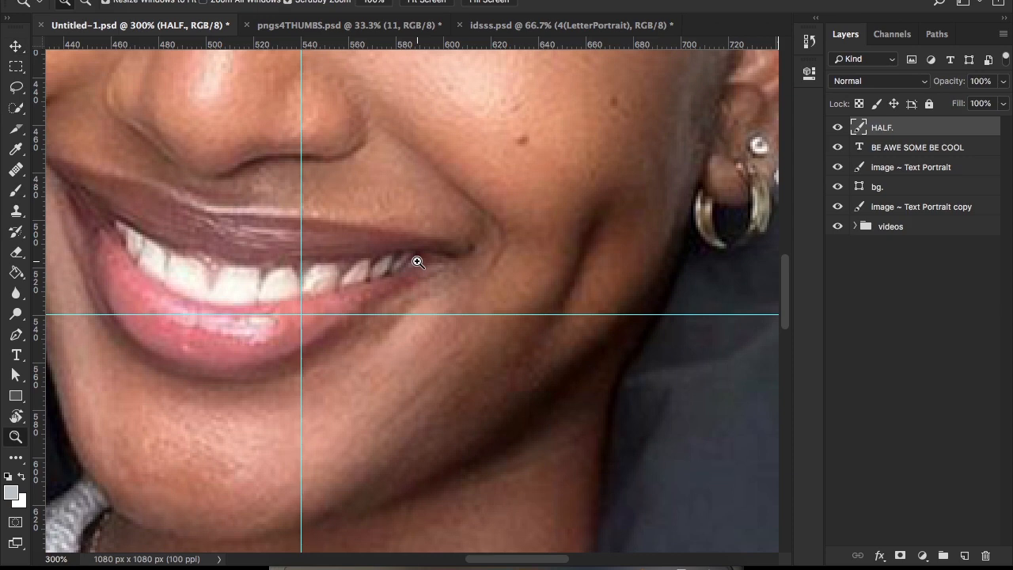
Clip the HALF. layer to the BE AWE SOME BE COOL text layer with a clipping mask.
{"action": "key", "text": "ctrl+0"}
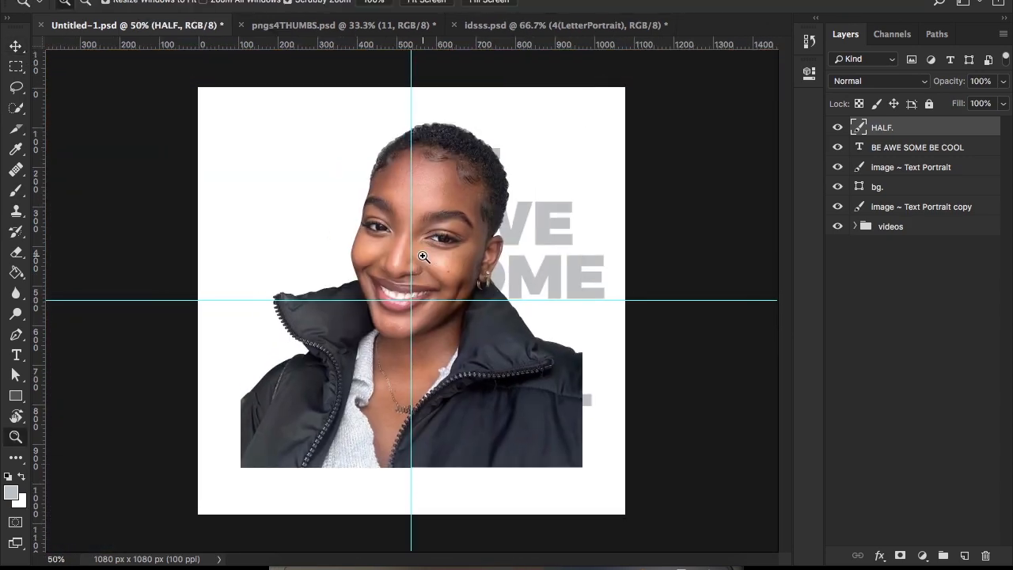
{"action": "key", "text": "ctrl+plus"}
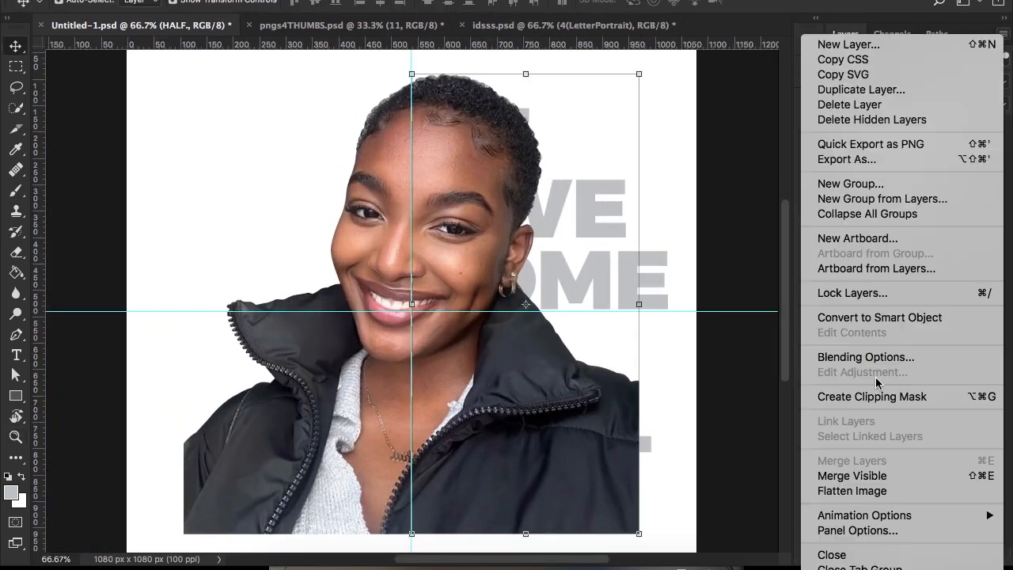
{"action": "left_click", "coordinate": [752, 363]}
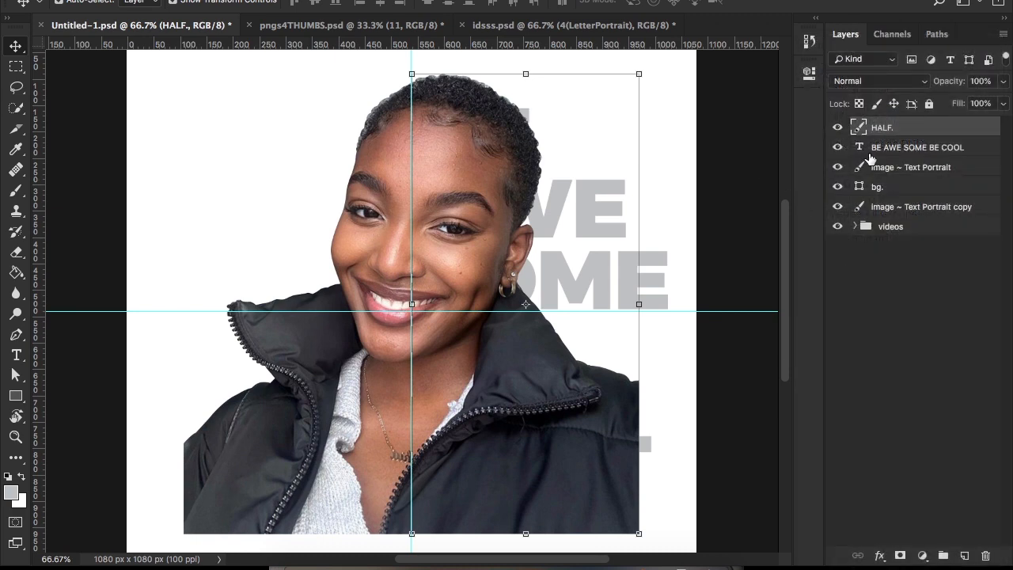
{"action": "key", "text": "ctrl+minus"}
{"action": "key", "text": "ctrl+minus"}
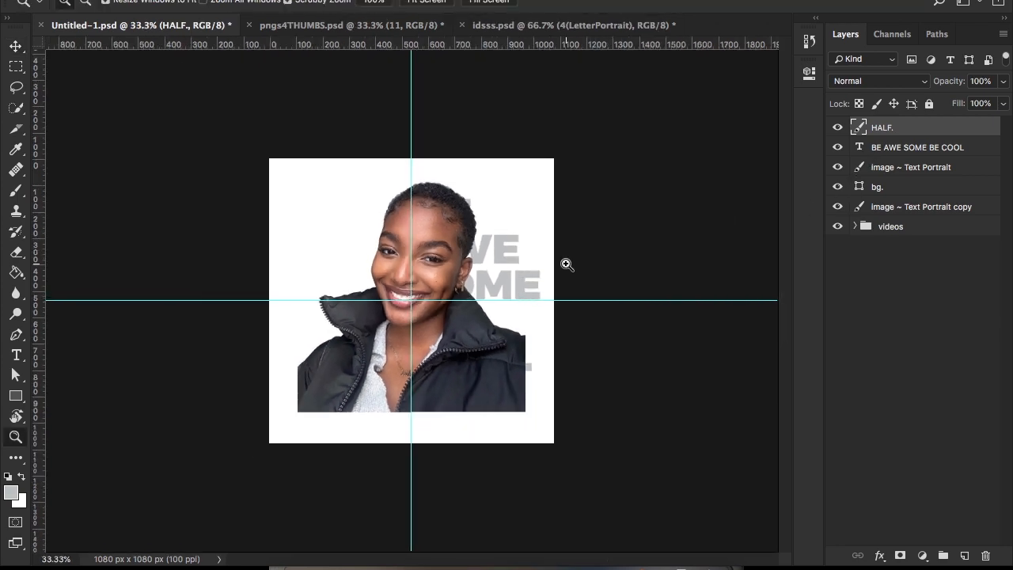
{"action": "key", "text": "ctrl+plus"}
{"action": "right_click", "coordinate": [429, 206]}
{"action": "left_click", "coordinate": [478, 212]}
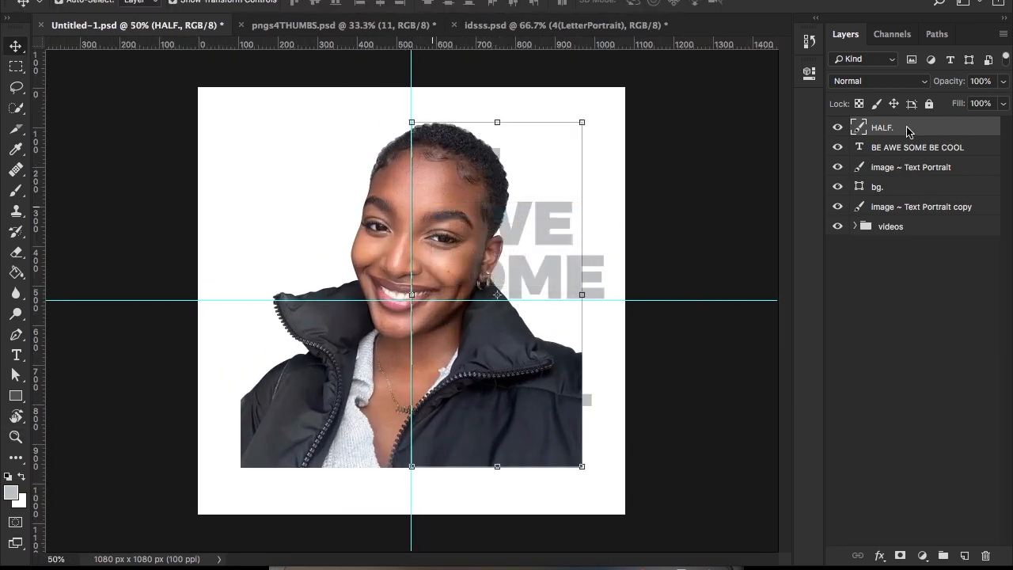
{"action": "left_click", "coordinate": [1001, 35]}
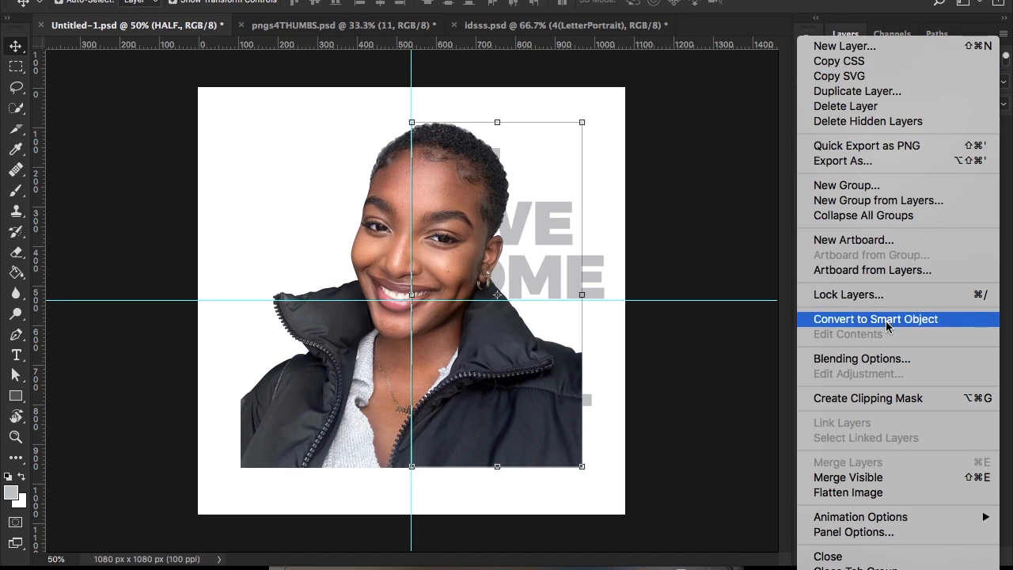
{"action": "left_click", "coordinate": [880, 400]}
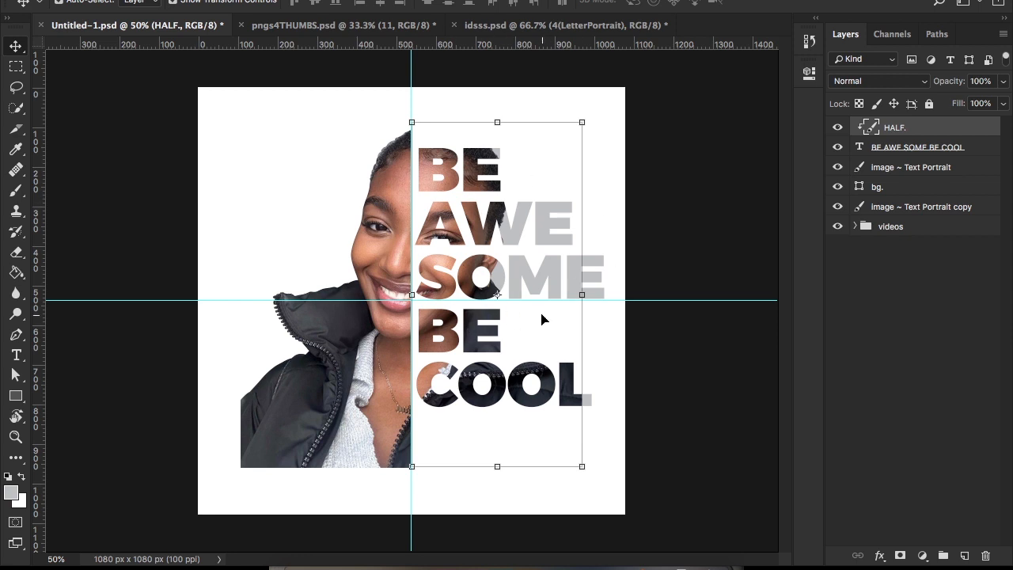
Enlarge the clipped HALF. image with Free Transform so it fills more of the lettering, and commit the transform.
{"action": "key", "text": "ctrl+t"}
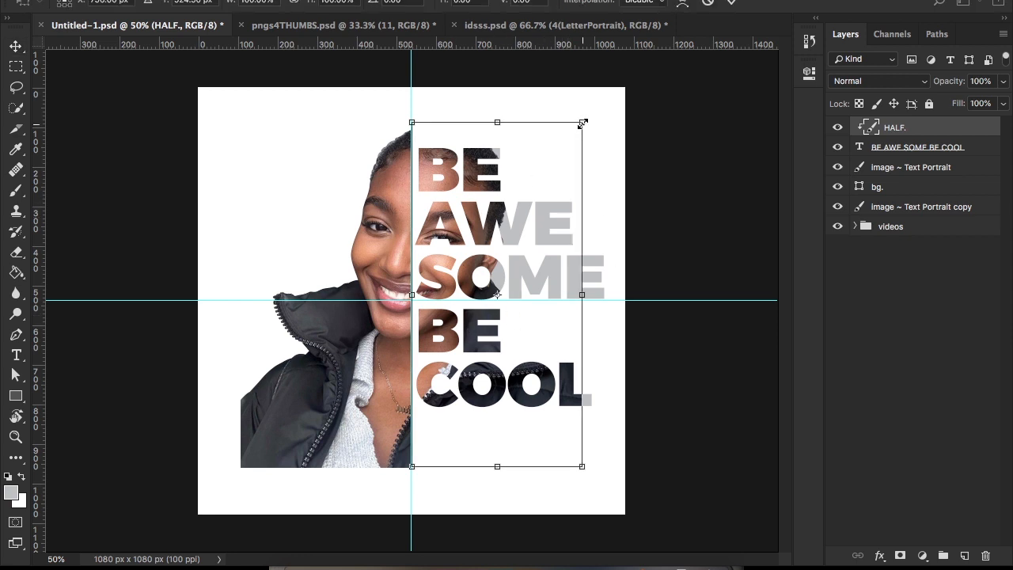
{"action": "left_click_drag", "start_coordinate": [582, 123], "coordinate": [627, 84]}
{"action": "left_click_drag", "start_coordinate": [521, 185], "coordinate": [537, 171]}
{"action": "left_click_drag", "start_coordinate": [626, 69], "coordinate": [671, 61]}
{"action": "key", "text": "super+minus"}
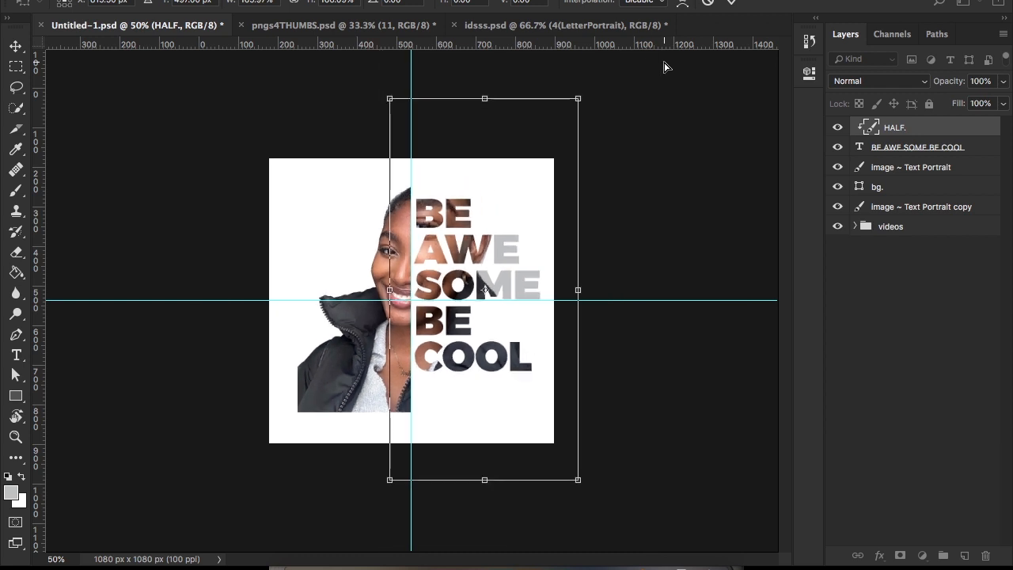
{"action": "left_click_drag", "start_coordinate": [577, 97], "coordinate": [598, 57]}
{"action": "left_click", "coordinate": [733, 8]}
Nudge the clipped HALF. image about 40 px to the right inside the lettering.
{"action": "key", "text": "super+plus"}
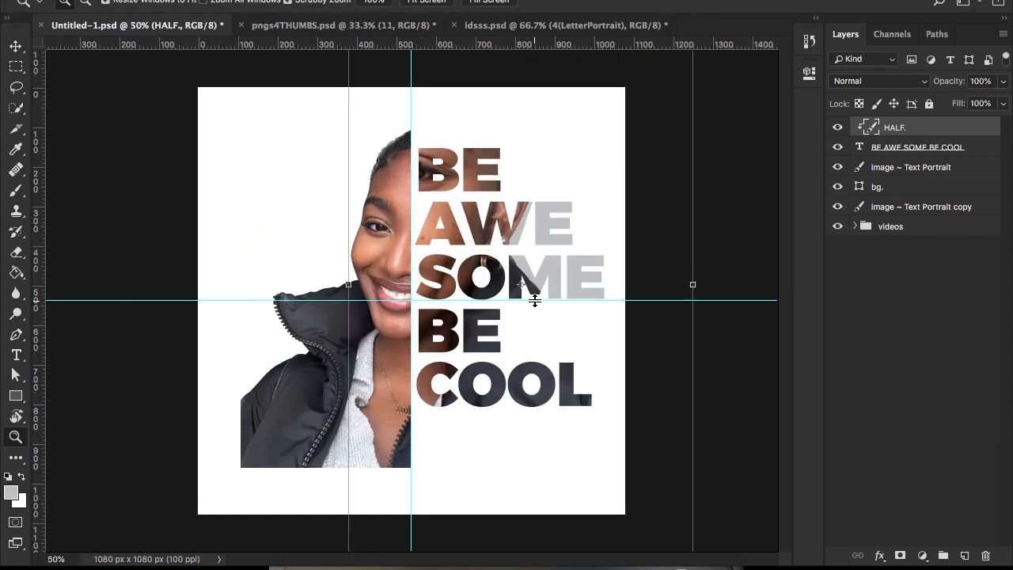
{"action": "key", "text": "Right"}
{"action": "key", "text": "Right"}
{"action": "key", "text": "Right"}
{"action": "key", "text": "Right"}
{"action": "key", "text": "Right"}
{"action": "key", "text": "Right"}
{"action": "key", "text": "Right"}
{"action": "key", "text": "Right"}
{"action": "key", "text": "Right"}
{"action": "key", "text": "Right"}
{"action": "key", "text": "Right"}
{"action": "key", "text": "Right"}
{"action": "key", "text": "Right"}
{"action": "key", "text": "Right"}
{"action": "key", "text": "Right"}
{"action": "key", "text": "Right"}
{"action": "key", "text": "Right"}
{"action": "key", "text": "Right"}
{"action": "key", "text": "Right"}
{"action": "key", "text": "Right"}
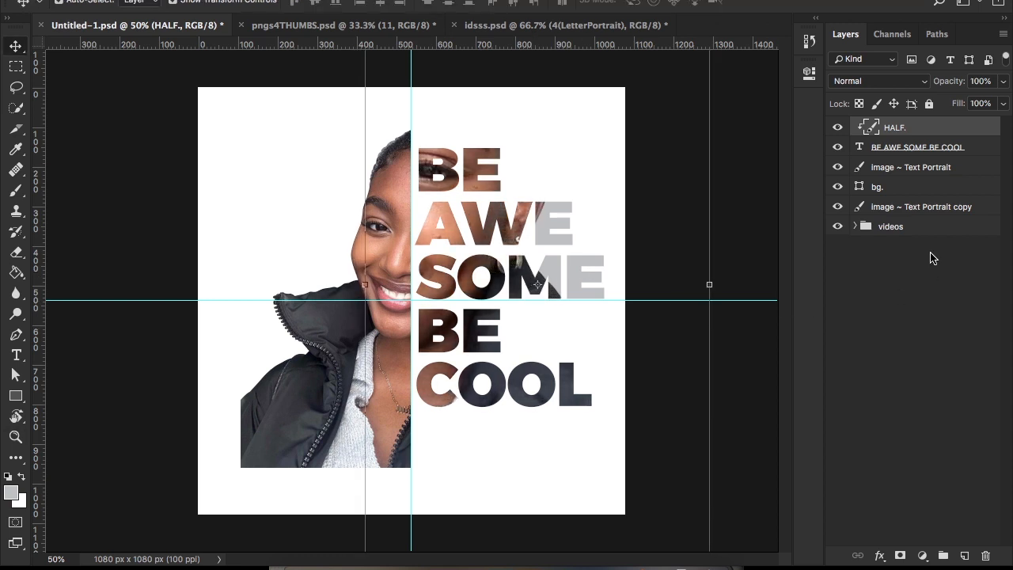
Fill the bg. shape with a reversed radial gradient from light grey to white.
{"action": "left_click", "coordinate": [894, 190]}
{"action": "key", "text": "super+minus"}
{"action": "left_click", "coordinate": [16, 396]}
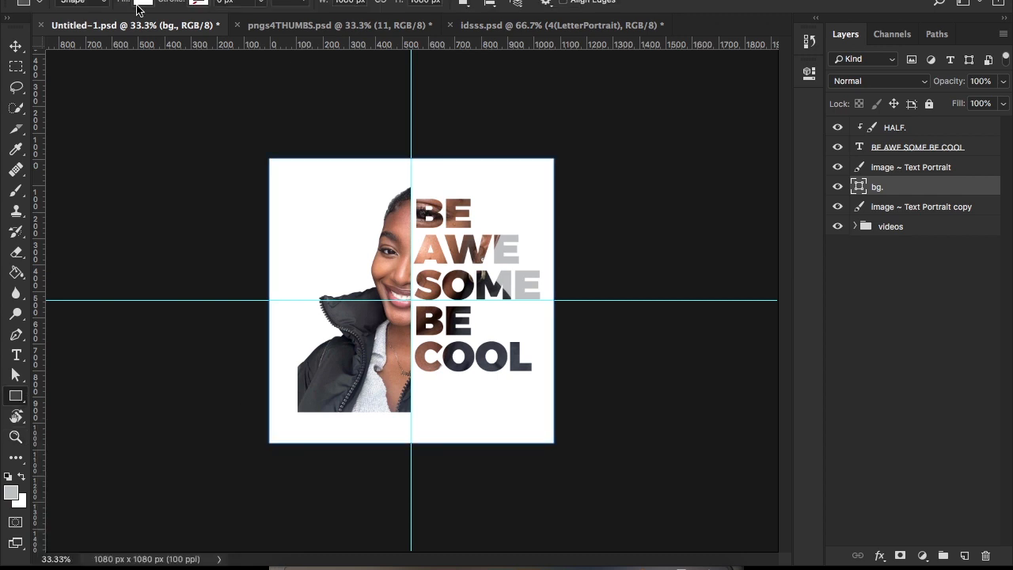
{"action": "left_click", "coordinate": [143, 3]}
{"action": "left_click", "coordinate": [136, 29]}
{"action": "left_click", "coordinate": [73, 92]}
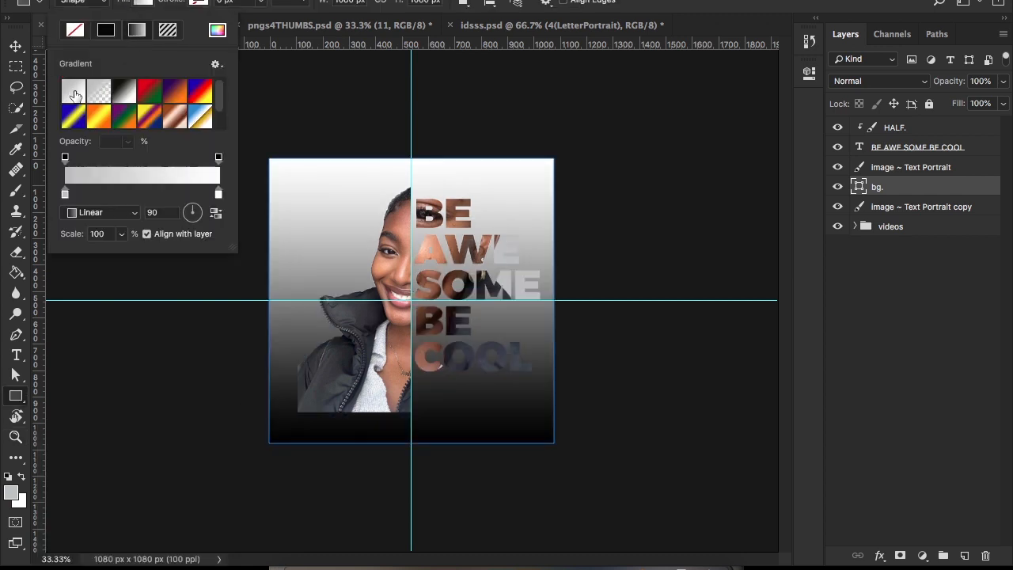
{"action": "left_click", "coordinate": [133, 219]}
{"action": "left_click", "coordinate": [110, 228]}
{"action": "left_click", "coordinate": [215, 214]}
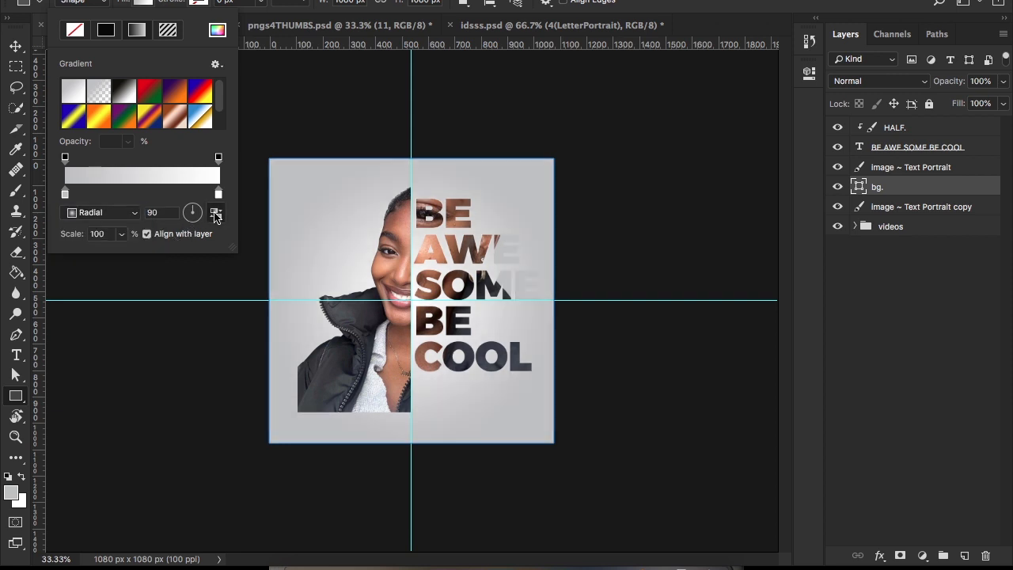
{"action": "left_click", "coordinate": [15, 46]}
Replace the bg. shape's gradient fill with solid white.
{"action": "key", "text": "z"}
{"action": "left_click", "coordinate": [414, 268]}
{"action": "key", "text": "v"}
{"action": "key", "text": "ctrl+plus"}
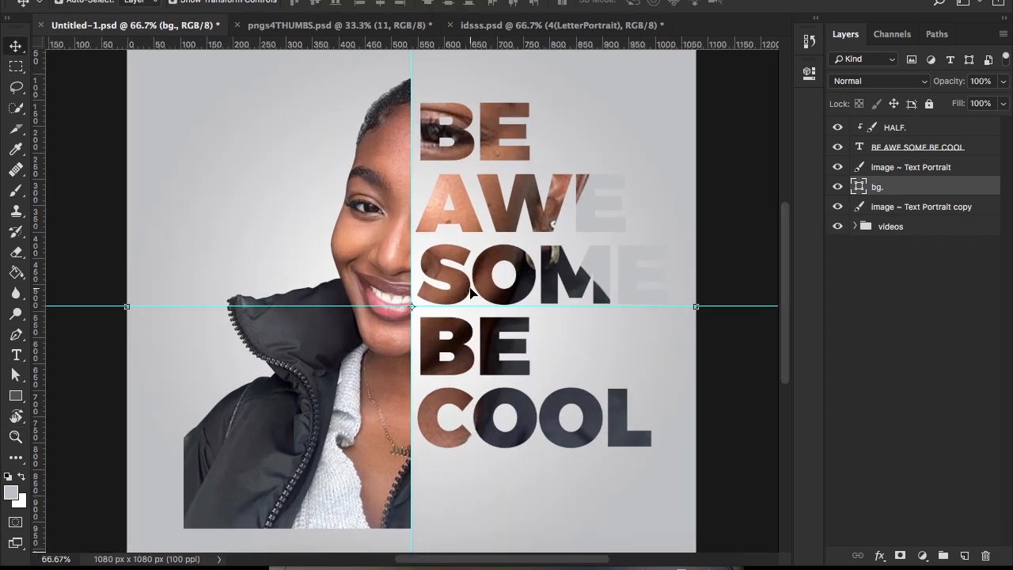
{"action": "key", "text": "ctrl+minus"}
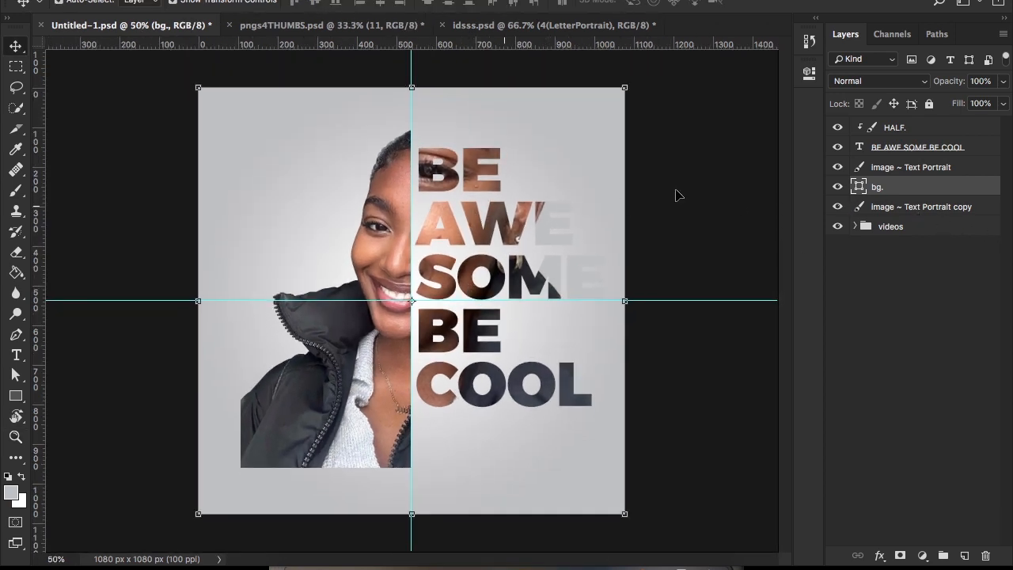
{"action": "left_click", "coordinate": [918, 208]}
{"action": "left_click", "coordinate": [890, 187]}
{"action": "key", "text": "u"}
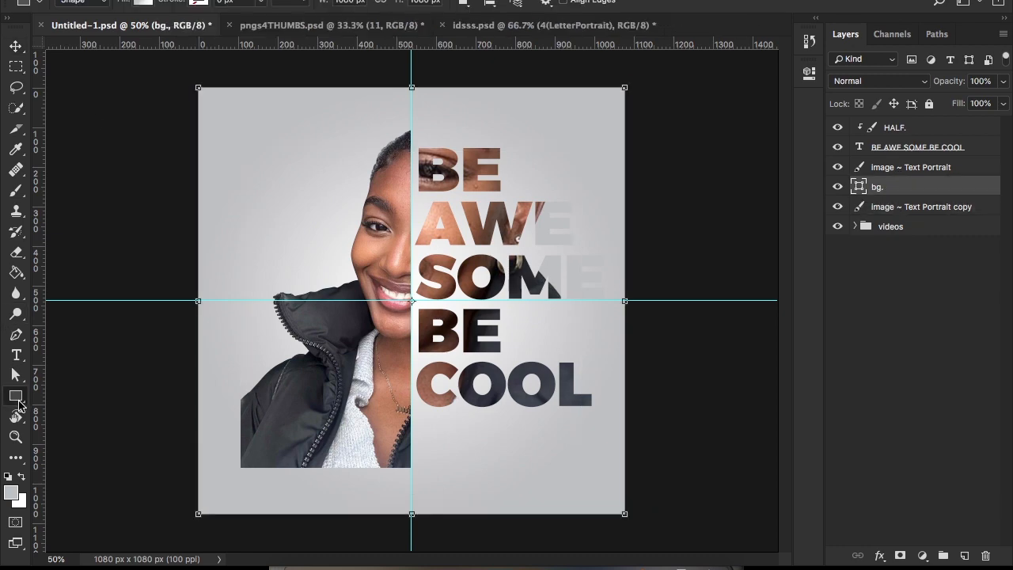
{"action": "left_click", "coordinate": [142, 4]}
{"action": "left_click", "coordinate": [75, 30]}
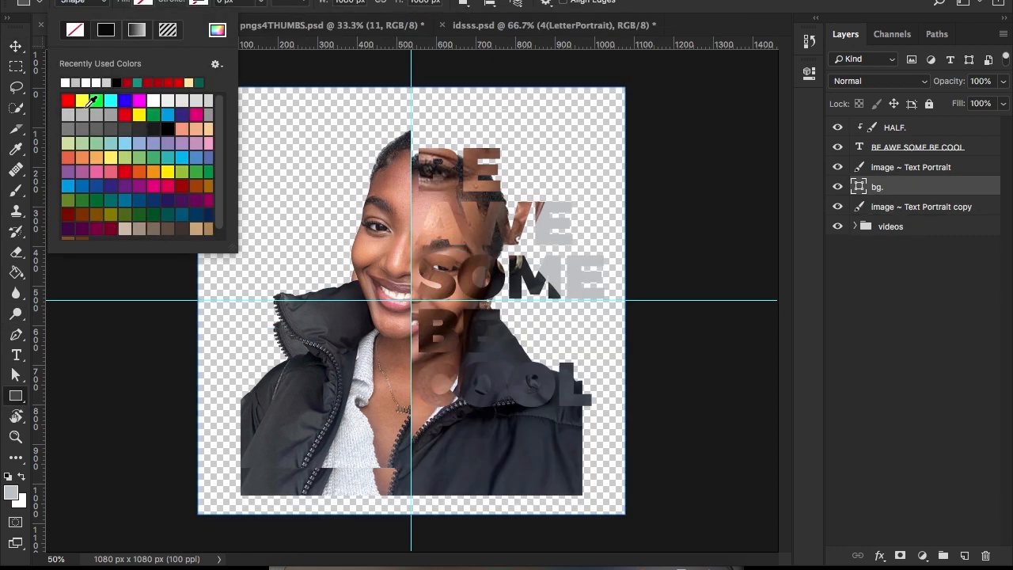
{"action": "left_click", "coordinate": [94, 82]}
{"action": "key", "text": "z"}
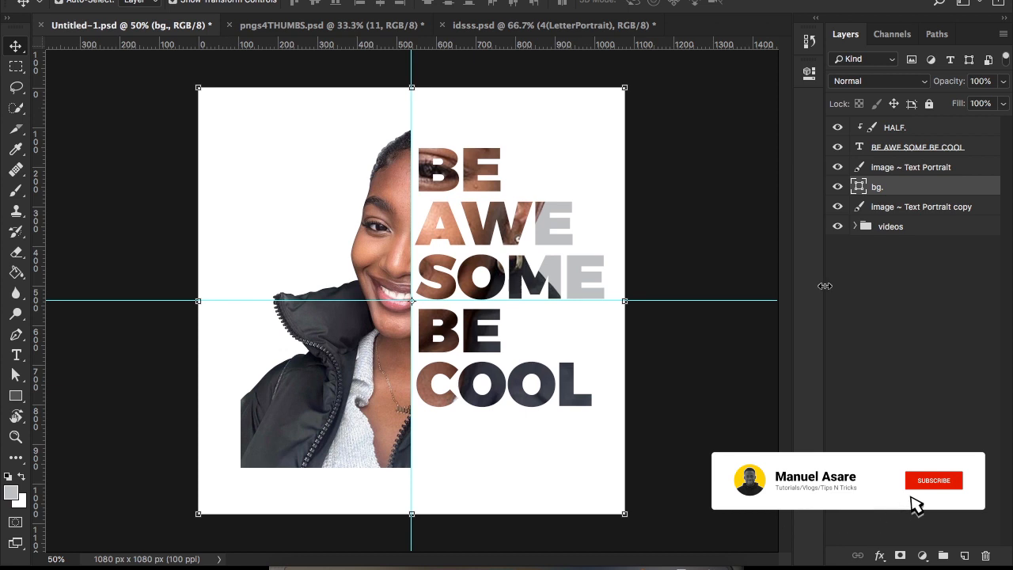
{"action": "key", "text": "v"}
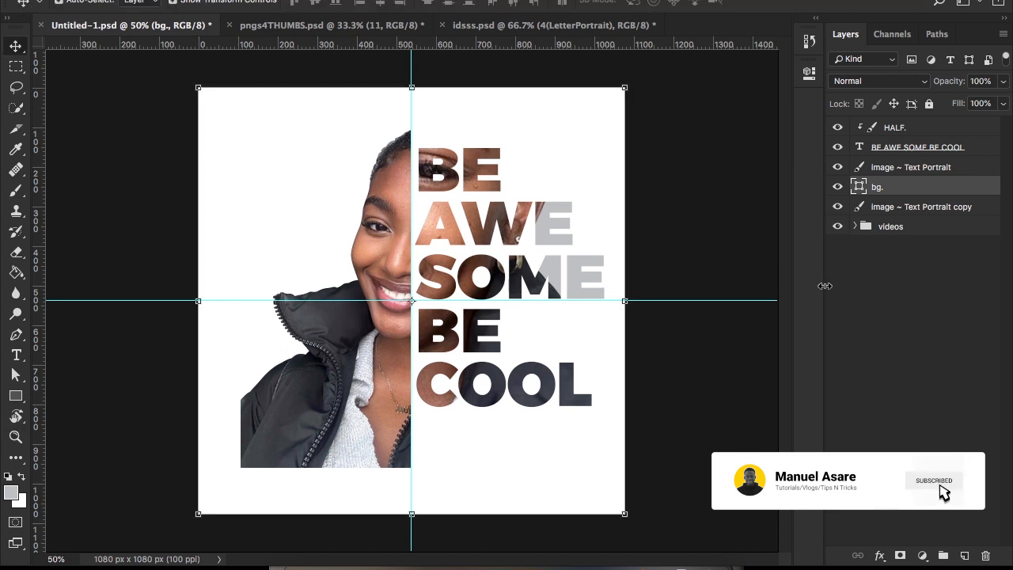
Try a thin red outside stroke as a layer style on the BE AWE SOME BE COOL text.
{"action": "left_click", "coordinate": [908, 150]}
{"action": "left_click", "coordinate": [879, 556]}
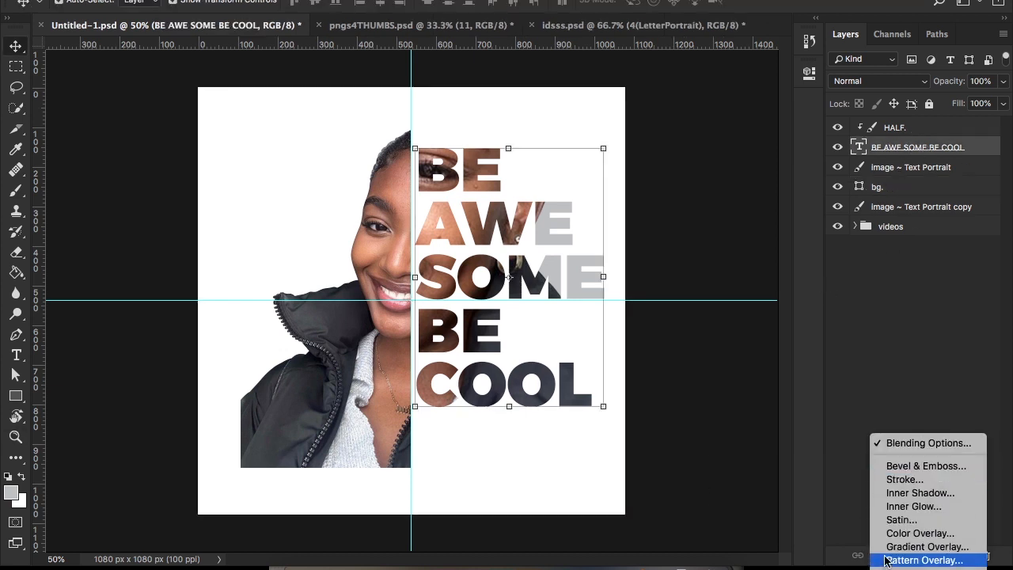
{"action": "left_click", "coordinate": [902, 482]}
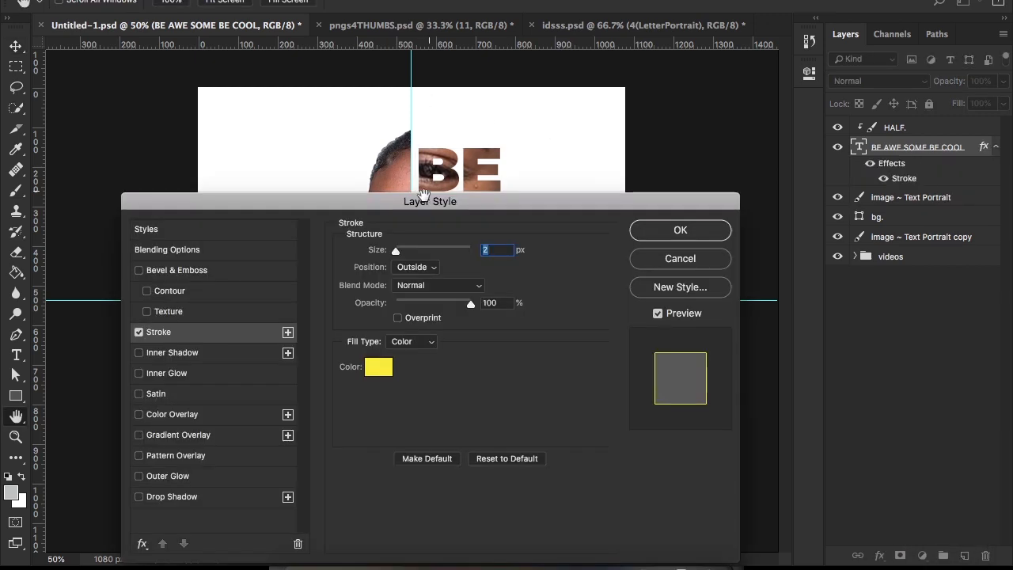
{"action": "mouse_move", "coordinate": [605, 199]}
{"action": "left_mouse_down"}
{"action": "mouse_move", "coordinate": [839, 302]}
{"action": "mouse_move", "coordinate": [942, 131]}
{"action": "mouse_move", "coordinate": [920, 123]}
{"action": "left_mouse_up"}
{"action": "left_click", "coordinate": [881, 287]}
{"action": "mouse_move", "coordinate": [693, 207]}
{"action": "left_mouse_down"}
{"action": "mouse_move", "coordinate": [690, 194]}
{"action": "mouse_move", "coordinate": [717, 170]}
{"action": "left_mouse_up"}
{"action": "left_click", "coordinate": [831, 181]}
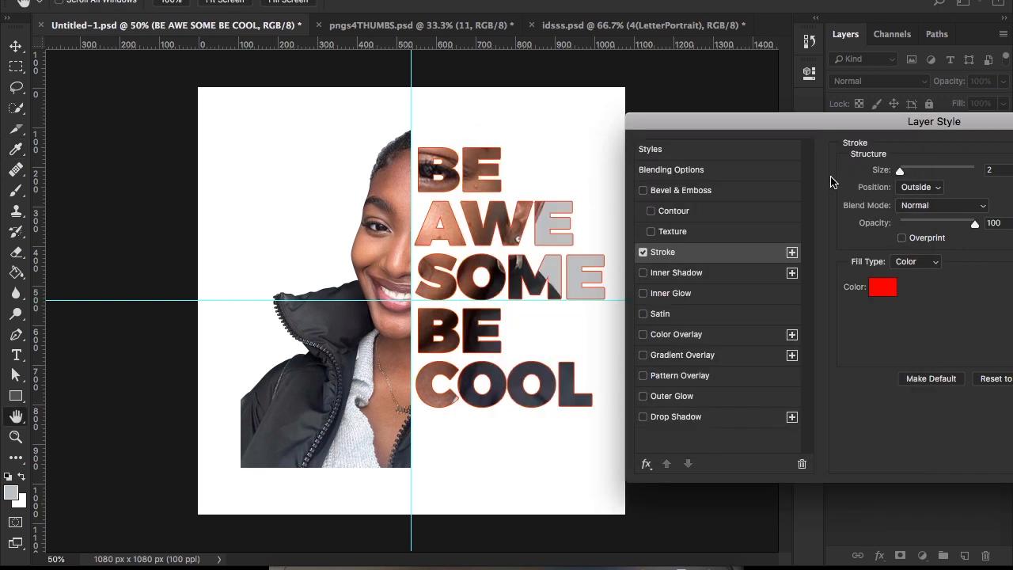
{"action": "left_click_drag", "start_coordinate": [900, 171], "coordinate": [898, 171]}
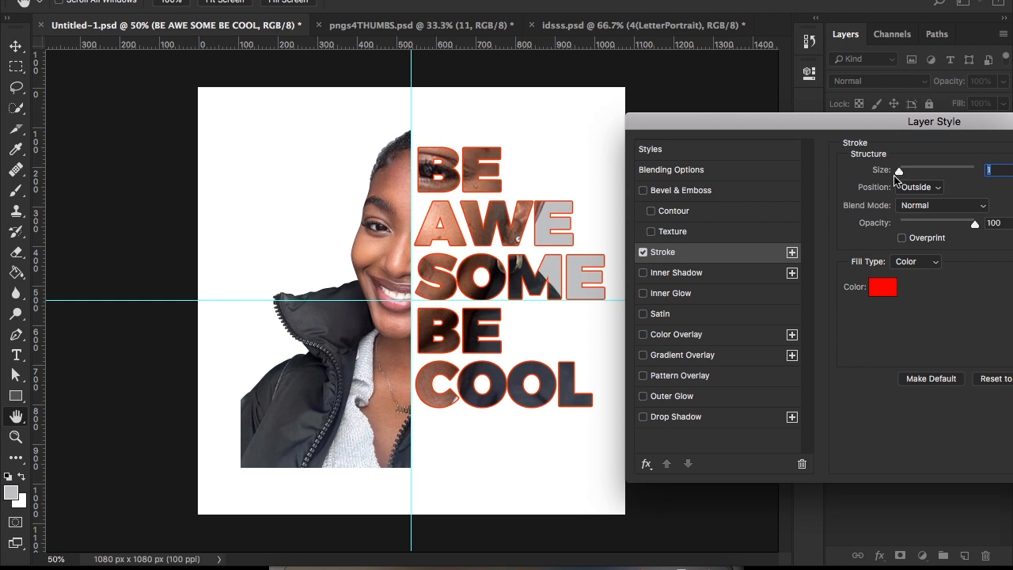
Try a drop shadow at 0% opacity on the text in place of the stroke, and discard the layer style changes.
{"action": "left_click", "coordinate": [643, 252]}
{"action": "left_click", "coordinate": [671, 418]}
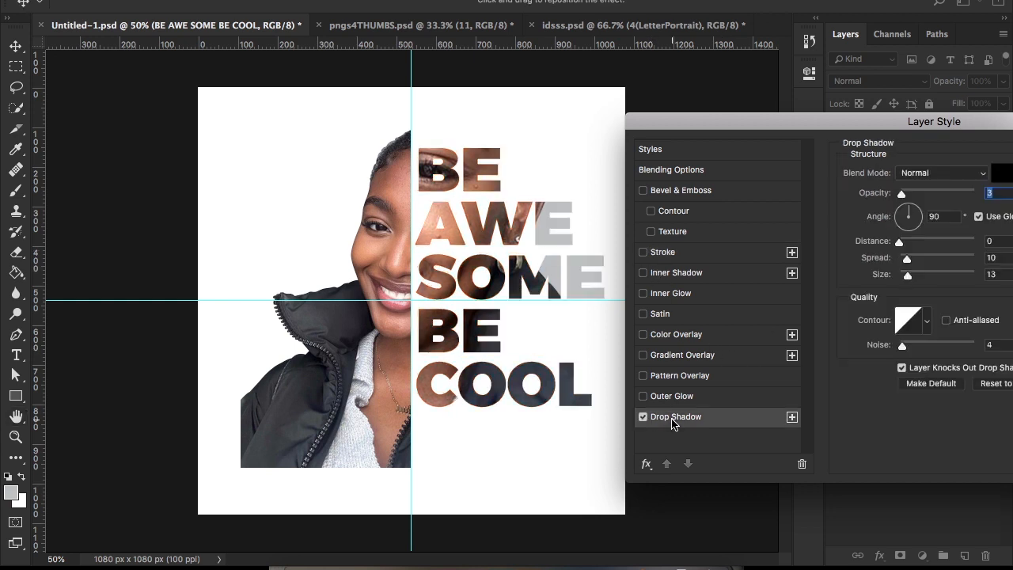
{"action": "left_click_drag", "start_coordinate": [903, 196], "coordinate": [864, 189]}
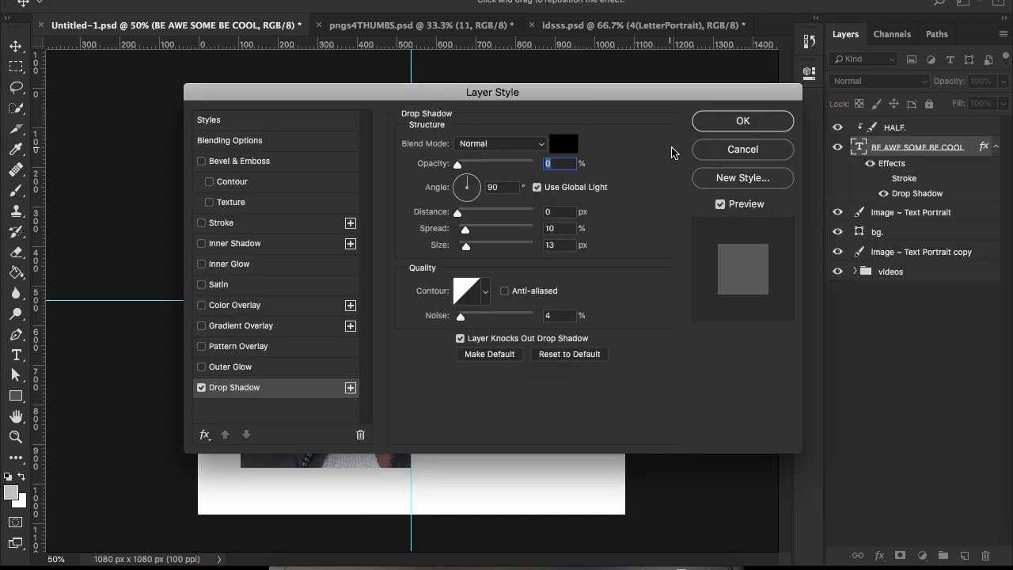
{"action": "key", "text": "Escape"}
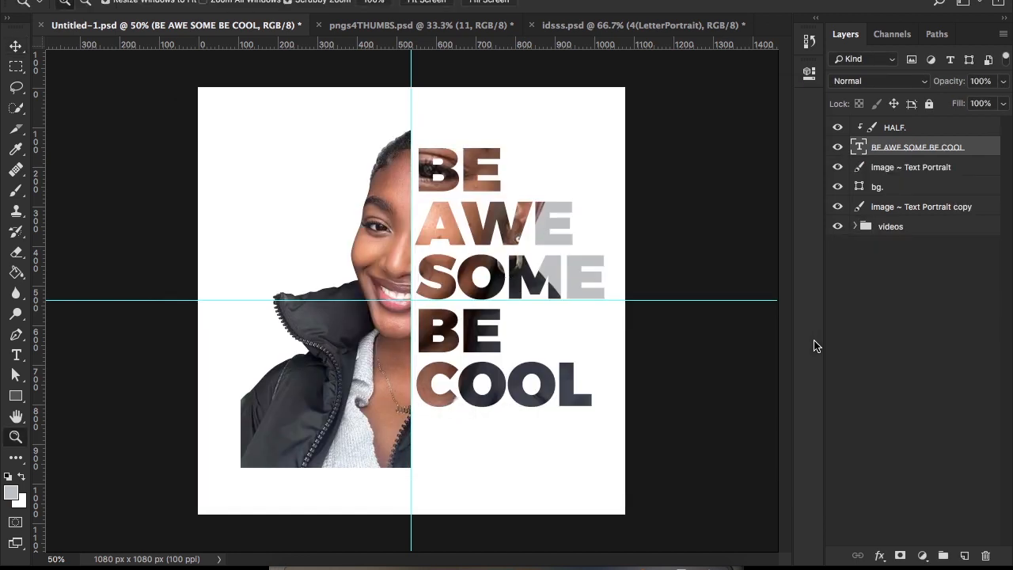
{"action": "key", "text": "v"}
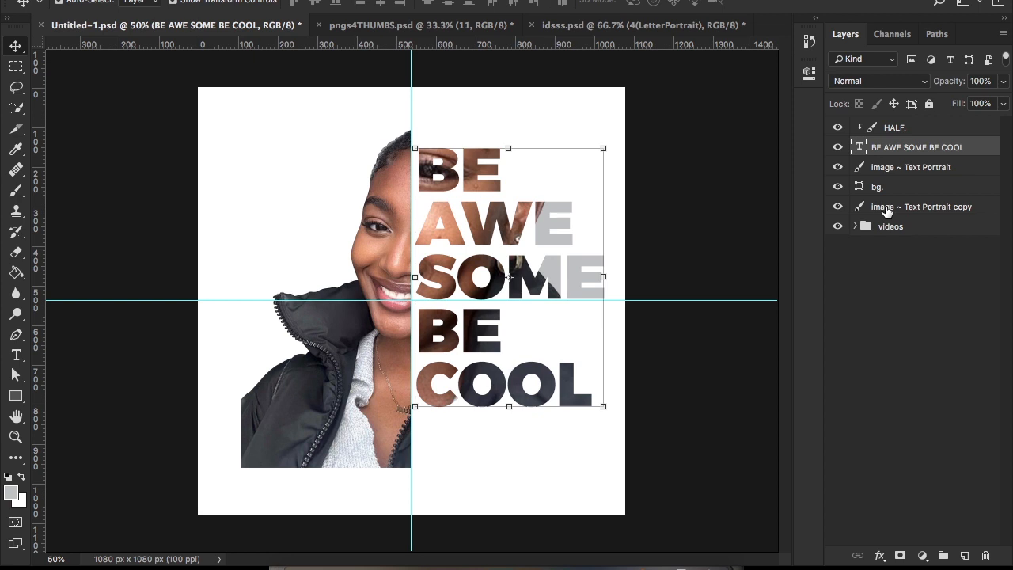
Group the image ~ Text Portrait, BE AWE SOME BE COOL and HALF. layers, and toggle the group's visibility off and on.
{"action": "left_click", "coordinate": [883, 207]}
{"action": "left_click", "coordinate": [878, 187]}
{"action": "left_click", "coordinate": [938, 170]}
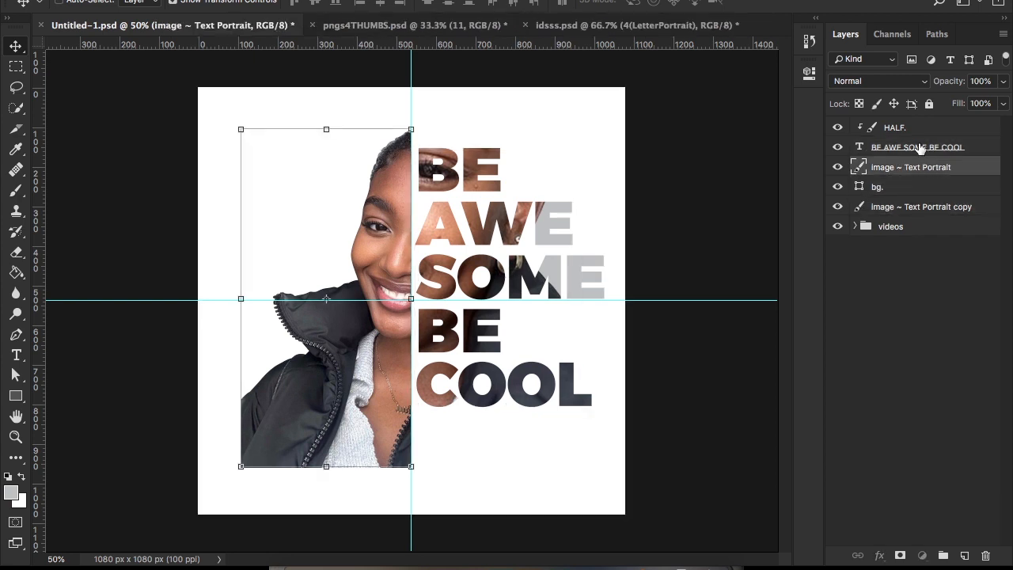
{"action": "left_click", "coordinate": [879, 128], "text": "shift"}
{"action": "key", "text": "ctrl+g"}
{"action": "left_click", "coordinate": [836, 128]}
{"action": "left_click", "coordinate": [837, 128]}
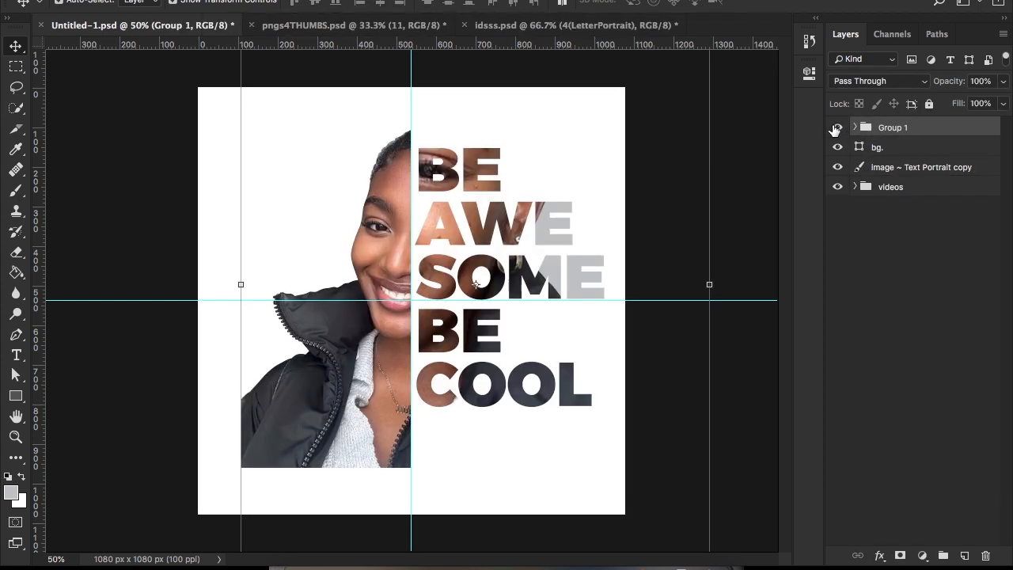
Add a layer mask to the image ~ Text Portrait layer and paint it black to fade out the portrait's lower edge.
{"action": "left_click", "coordinate": [836, 127]}
{"action": "right_click", "coordinate": [325, 435]}
{"action": "left_click", "coordinate": [467, 440]}
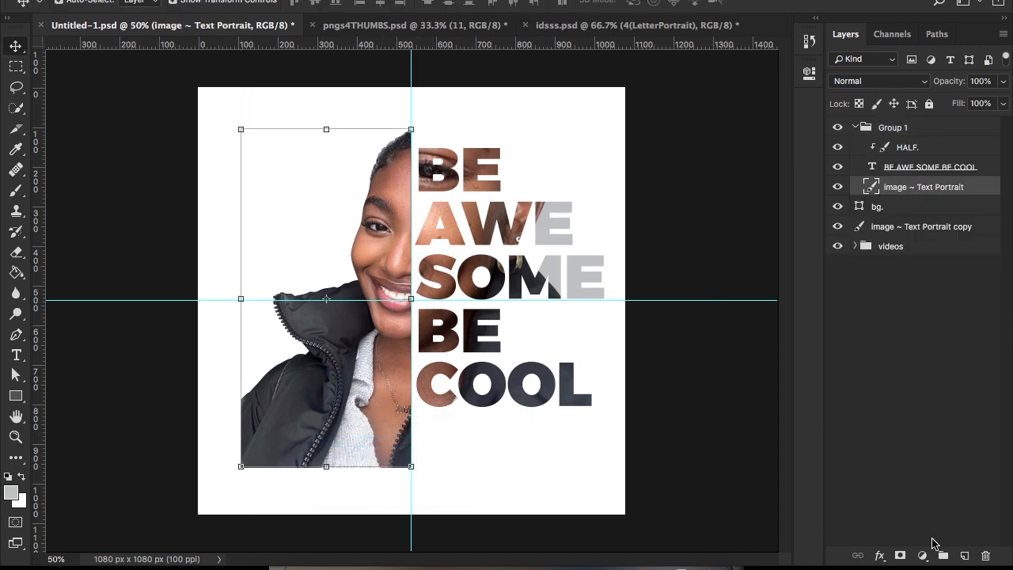
{"action": "left_click", "coordinate": [898, 556]}
{"action": "key", "text": "d"}
{"action": "key", "text": "b"}
{"action": "mouse_move", "coordinate": [241, 467]}
{"action": "left_mouse_down"}
{"action": "mouse_move", "coordinate": [286, 486]}
{"action": "mouse_move", "coordinate": [177, 442]}
{"action": "mouse_move", "coordinate": [187, 424]}
{"action": "mouse_move", "coordinate": [228, 446]}
{"action": "mouse_move", "coordinate": [469, 517]}
{"action": "mouse_move", "coordinate": [359, 493]}
{"action": "mouse_move", "coordinate": [136, 397]}
{"action": "mouse_move", "coordinate": [540, 465]}
{"action": "mouse_move", "coordinate": [682, 423]}
{"action": "mouse_move", "coordinate": [326, 409]}
{"action": "mouse_move", "coordinate": [193, 390]}
{"action": "mouse_move", "coordinate": [303, 448]}
{"action": "mouse_move", "coordinate": [694, 462]}
{"action": "left_mouse_up"}
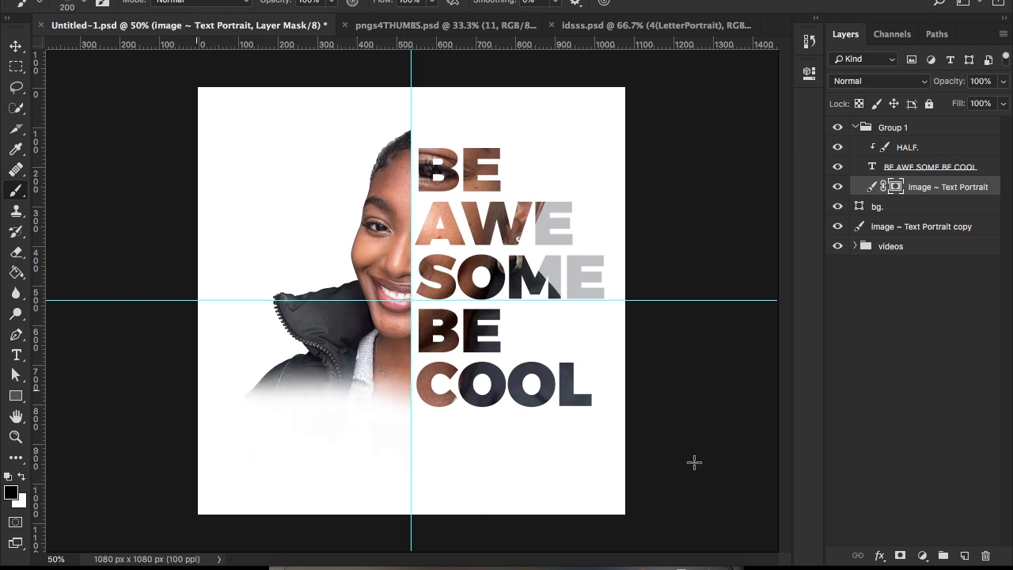
{"action": "left_click_drag", "start_coordinate": [231, 400], "coordinate": [250, 396]}
Desaturate the image of the image ~ Text Portrait layer, leaving its mask untouched.
{"action": "left_click", "coordinate": [16, 46]}
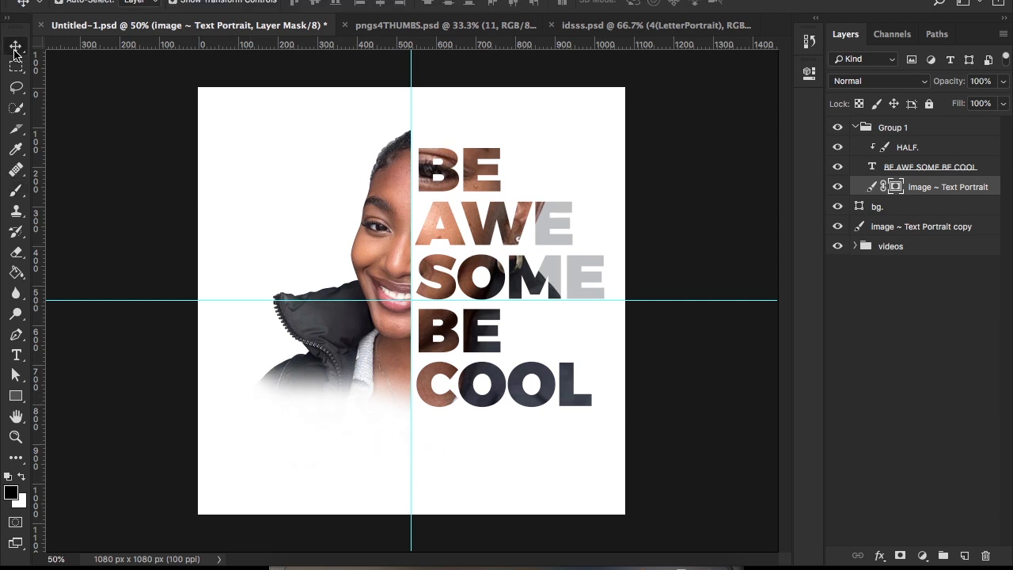
{"action": "right_click", "coordinate": [387, 217]}
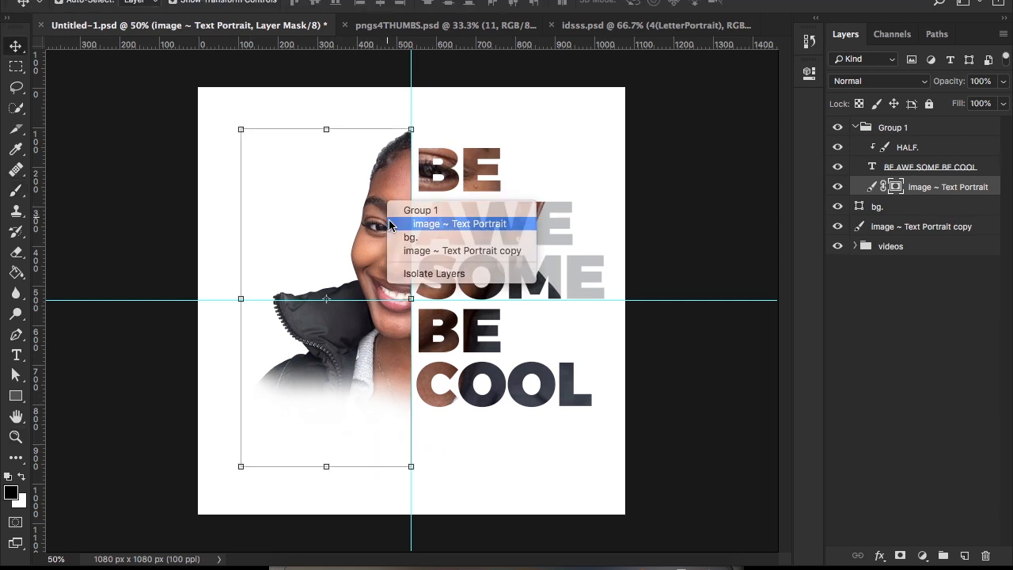
{"action": "left_click", "coordinate": [452, 160]}
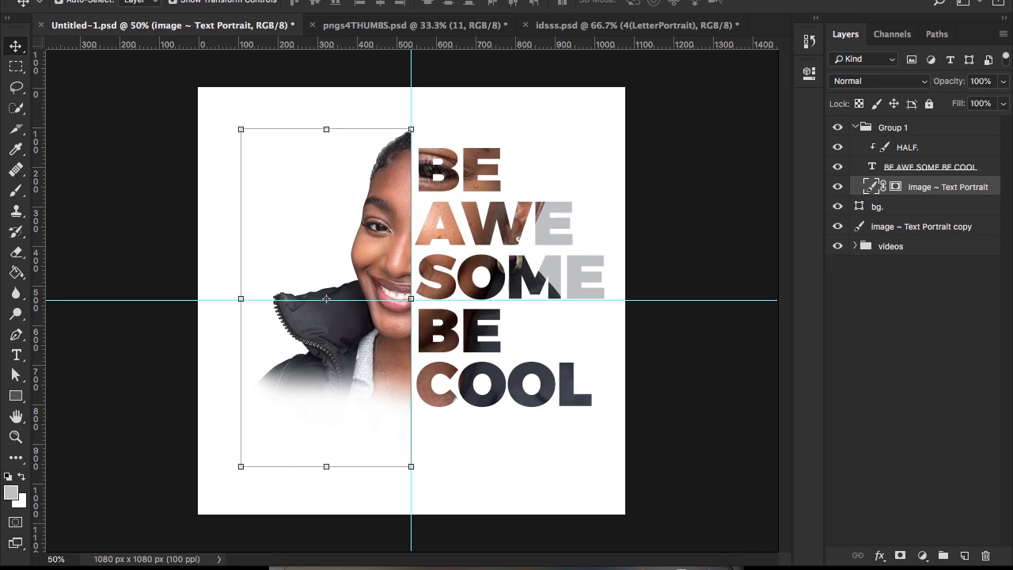
{"action": "left_click", "coordinate": [222, 1]}
{"action": "mouse_move", "coordinate": [229, 20]}
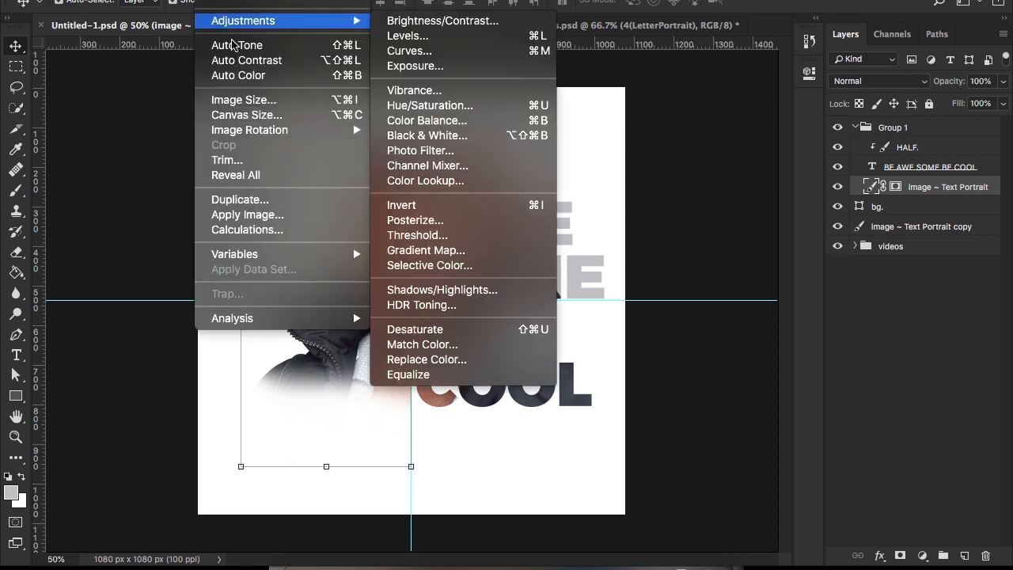
{"action": "left_click", "coordinate": [438, 329]}
Desaturate the HALF. layer that is clipped into the BE AWE SOME BE COOL text.
{"action": "right_click", "coordinate": [480, 168]}
{"action": "left_click", "coordinate": [480, 167]}
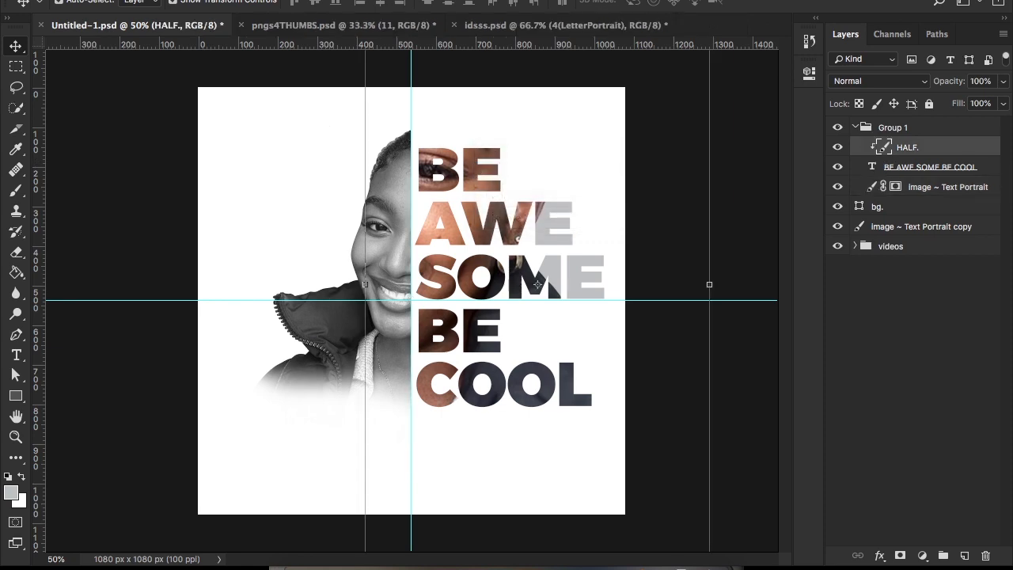
{"action": "left_click", "coordinate": [222, 2]}
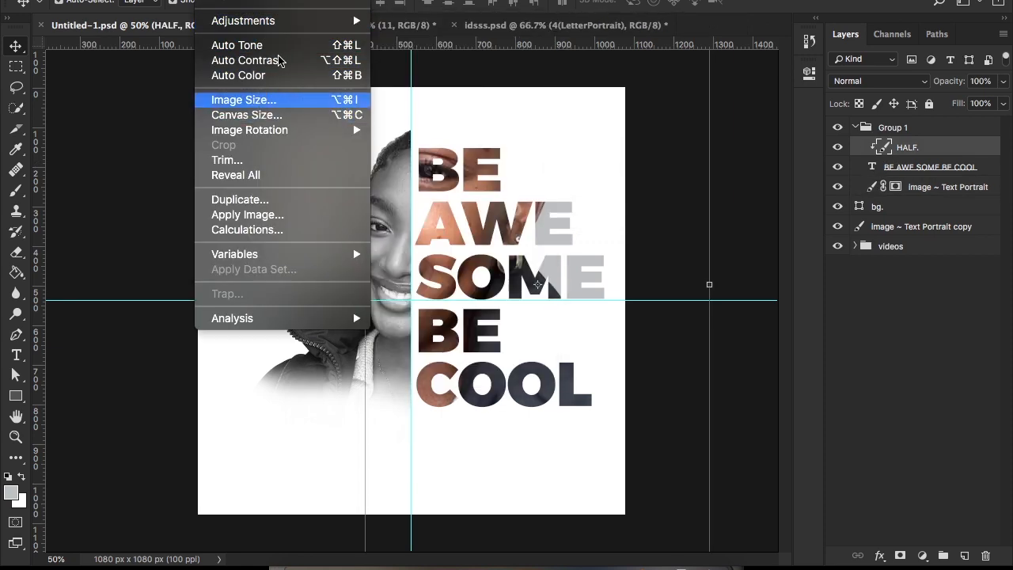
{"action": "mouse_move", "coordinate": [291, 22]}
{"action": "left_click", "coordinate": [452, 330]}
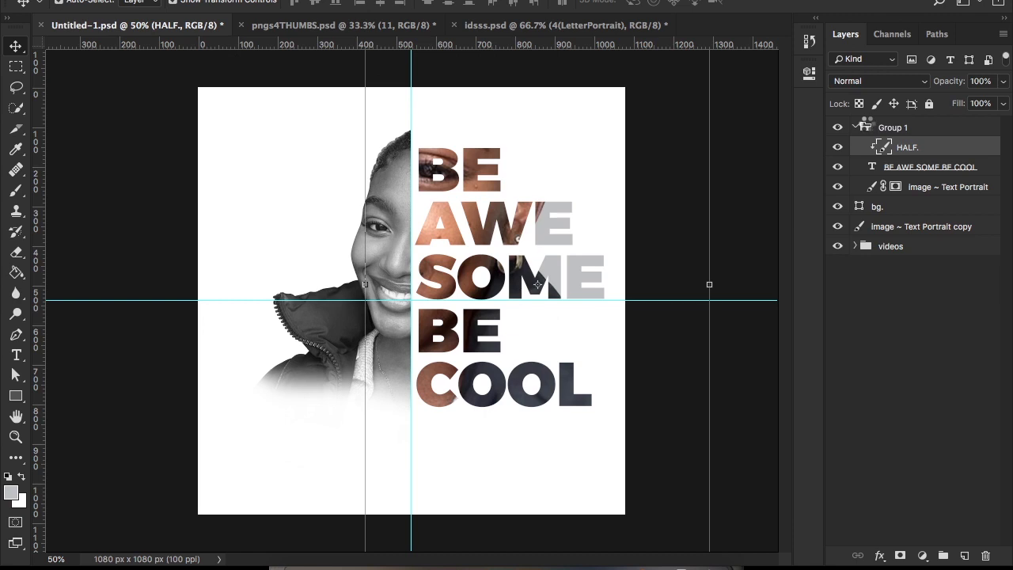
Collapse Group 1 and move the whole group slightly left and down to centre the artwork on the canvas.
{"action": "left_click", "coordinate": [856, 129]}
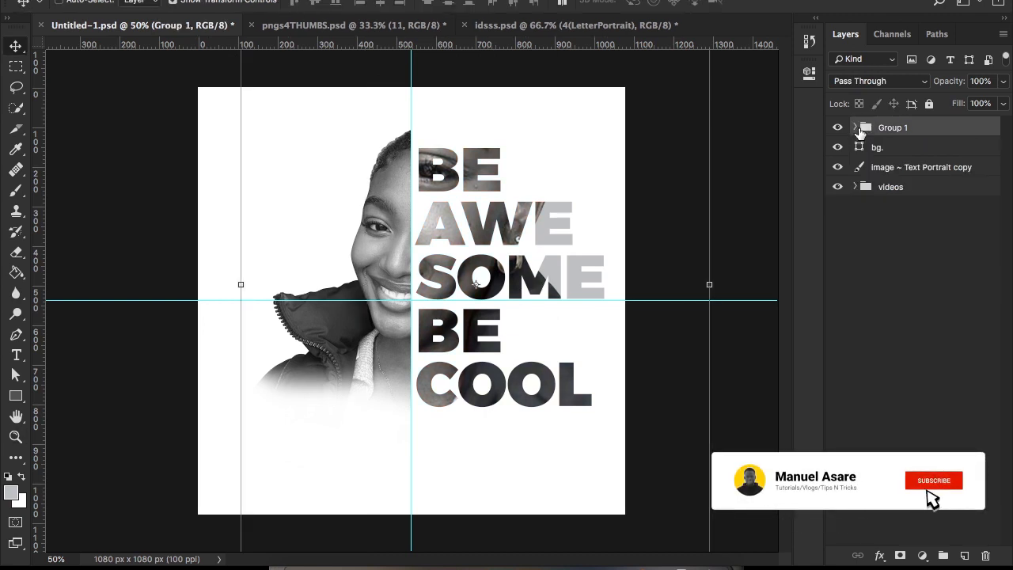
{"action": "mouse_move", "coordinate": [536, 224]}
{"action": "left_mouse_down"}
{"action": "mouse_move", "coordinate": [535, 235]}
{"action": "mouse_move", "coordinate": [526, 229]}
{"action": "left_mouse_up"}
{"action": "key", "text": "Return"}
{"action": "key", "text": "z"}
{"action": "key", "text": "v"}
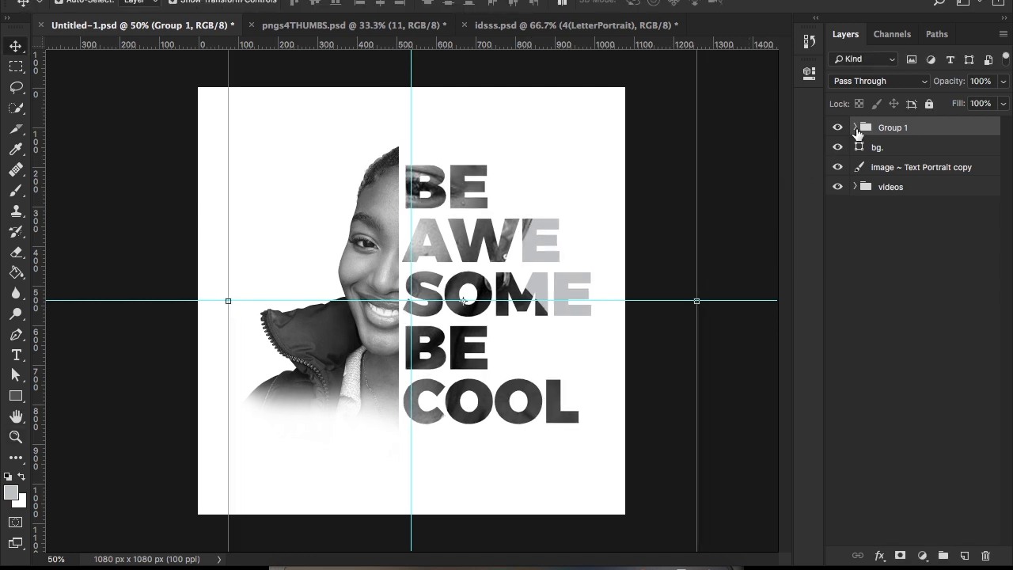
Rename Group 1 as WORK.
{"action": "double_click", "coordinate": [887, 128]}
{"action": "type", "text": "WORK."}
{"action": "key", "text": "Return"}
{"action": "key", "text": "z"}
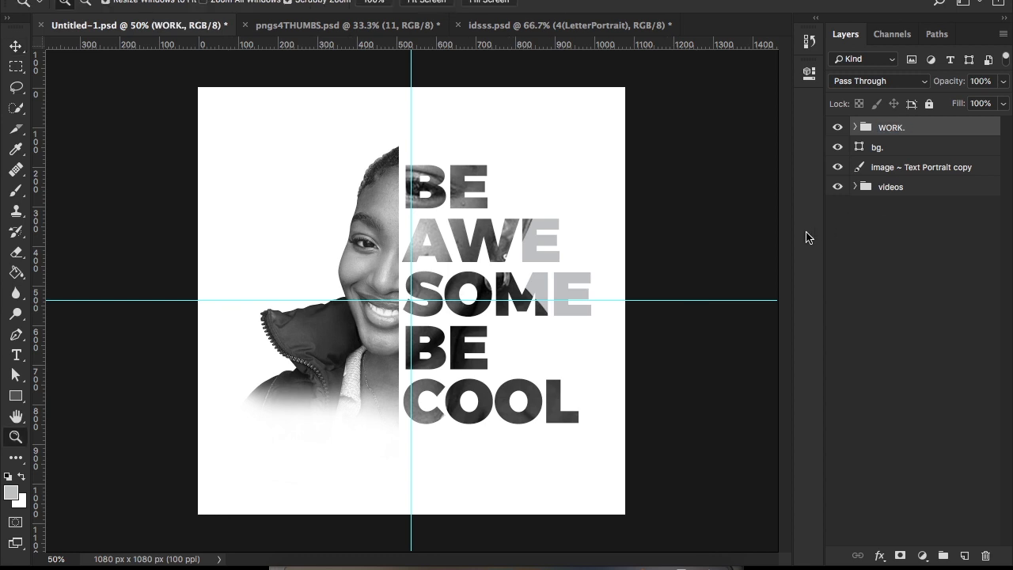
{"action": "key", "text": "v"}
Deselect all layers and clear the guides from the canvas.
{"action": "left_click", "coordinate": [861, 277]}
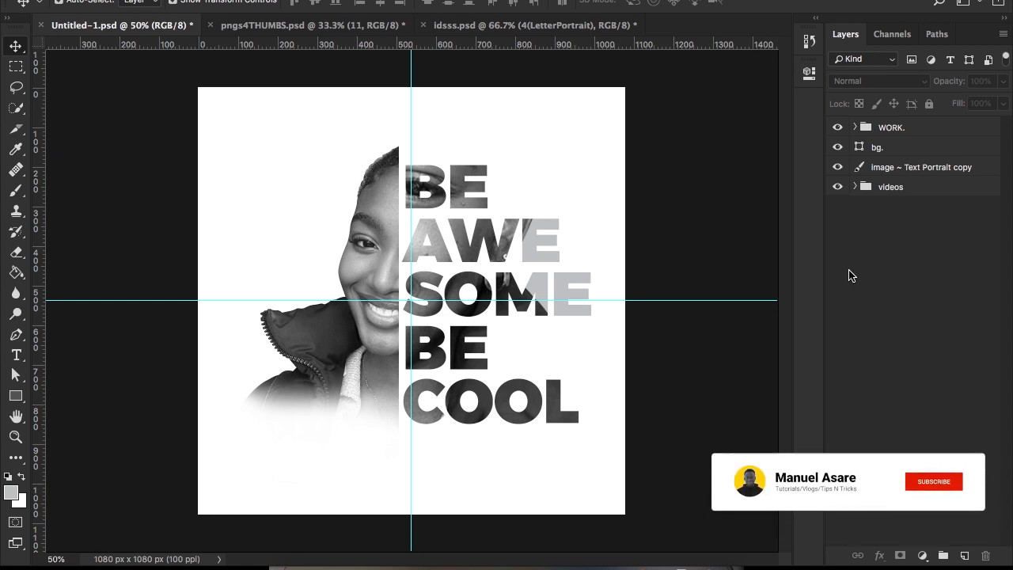
{"action": "left_click", "coordinate": [455, 0]}
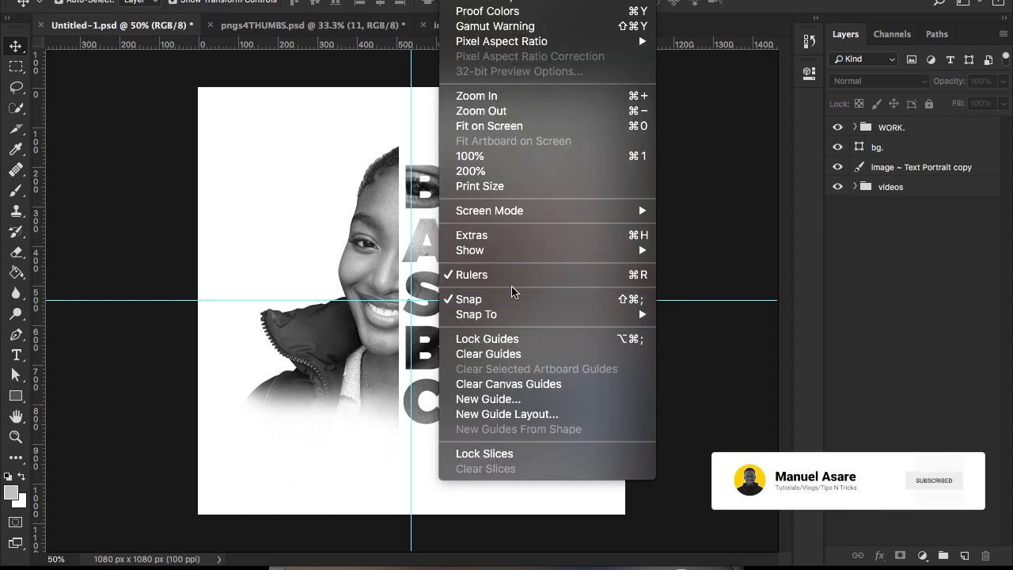
{"action": "left_click", "coordinate": [527, 356]}
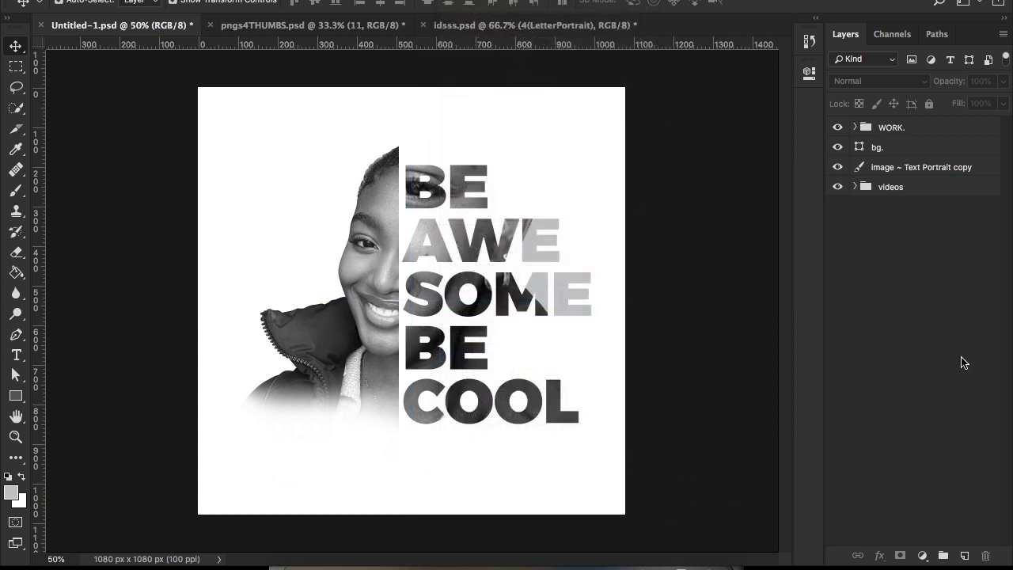